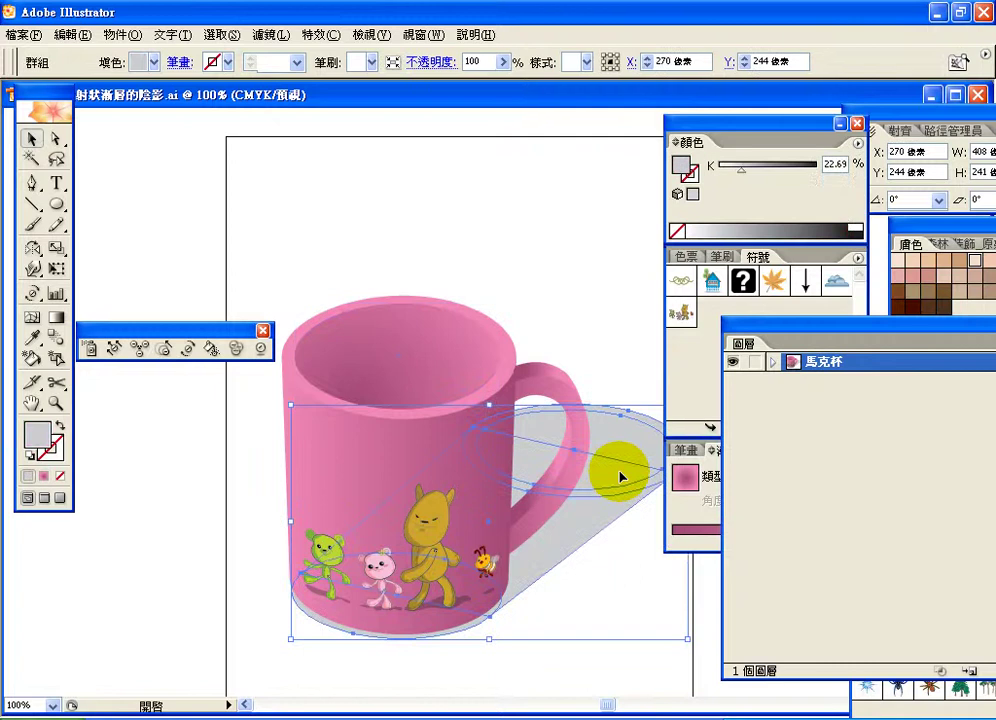
left_click(373, 351)
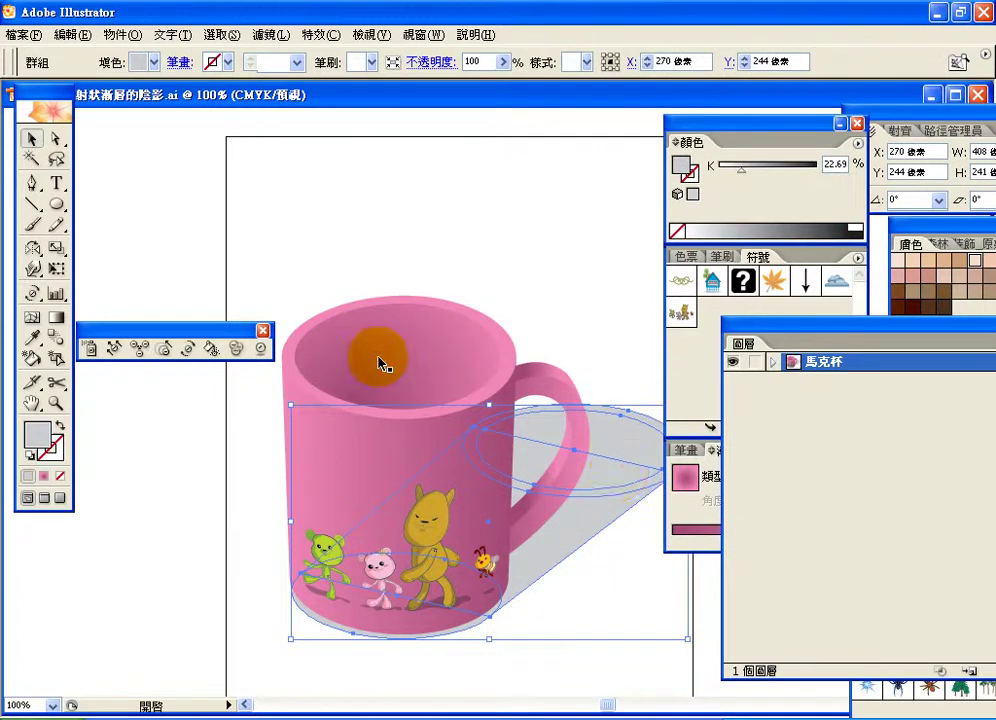
left_click(359, 434)
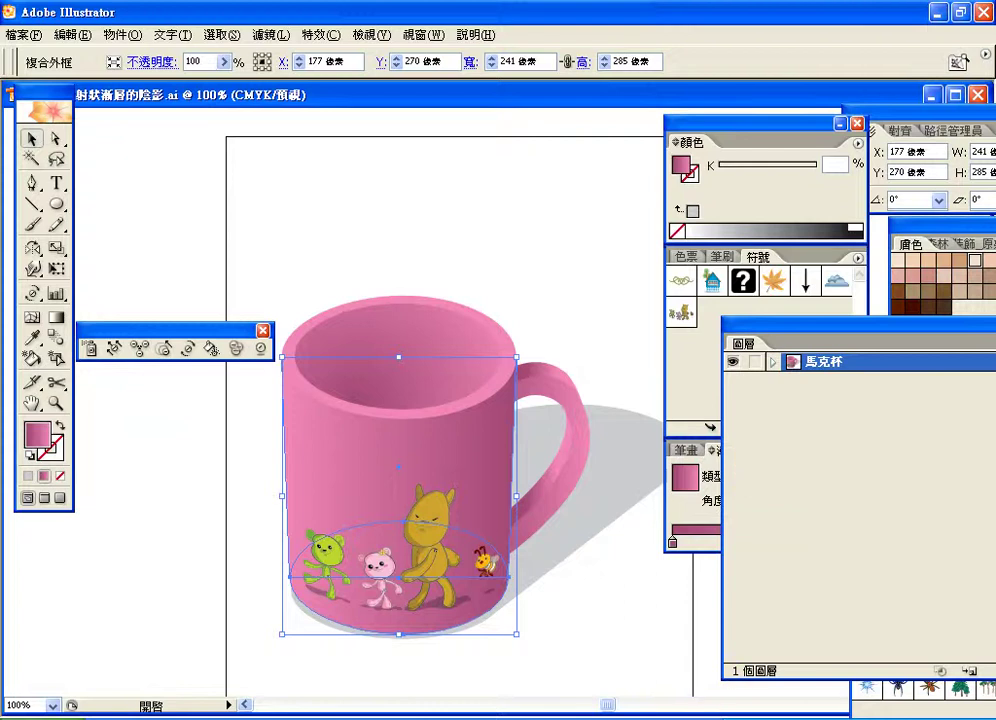
- Switch to Adobe Bridge and open the files 套用特效製作陰影-原始檔 and 套用特效製作陰影 in Illustrator
key("alt+Tab")
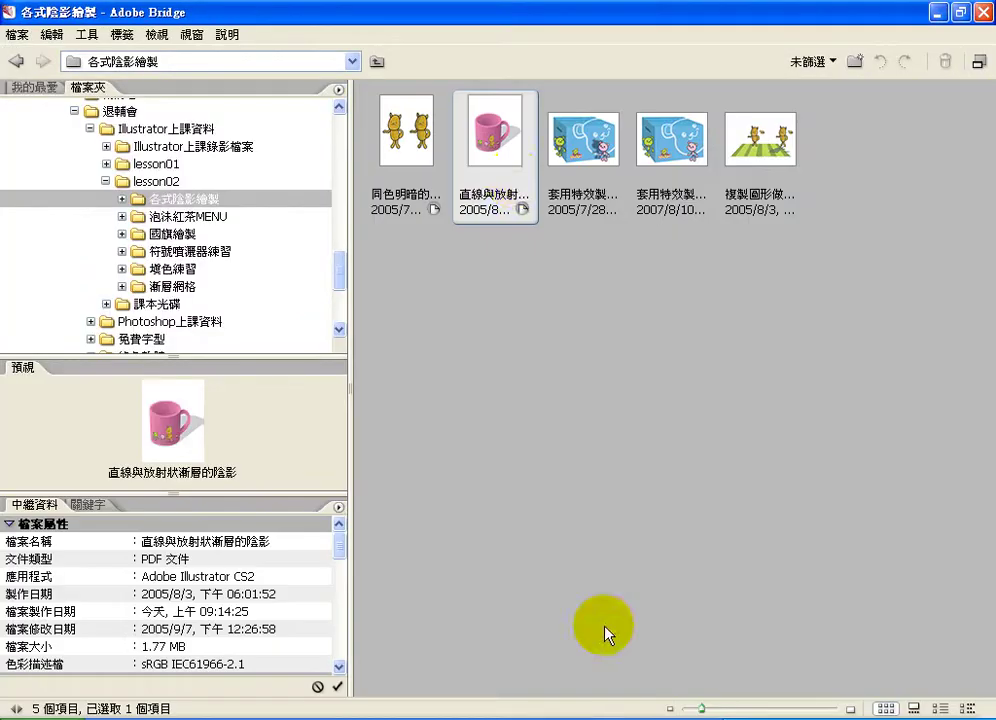
left_click(580, 158)
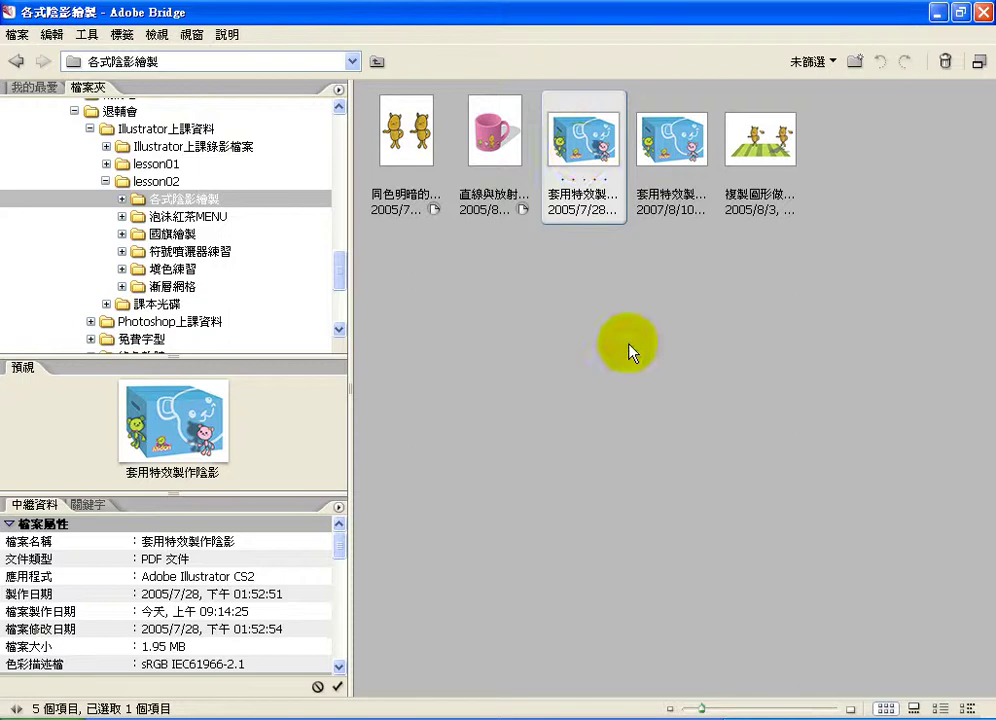
left_click(662, 165)
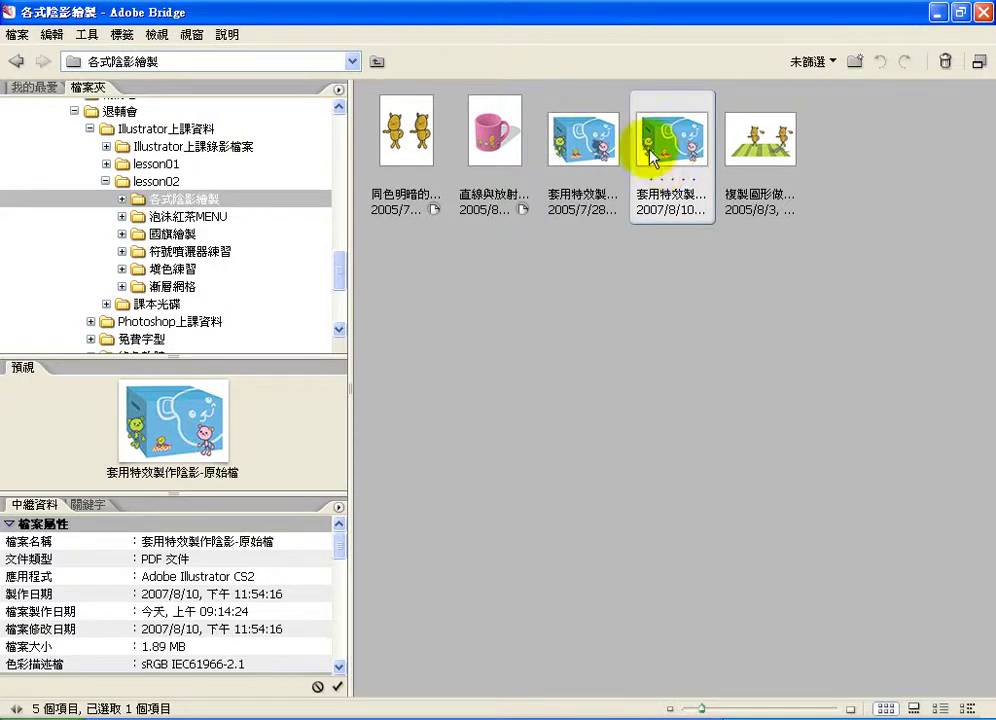
left_click(585, 148)
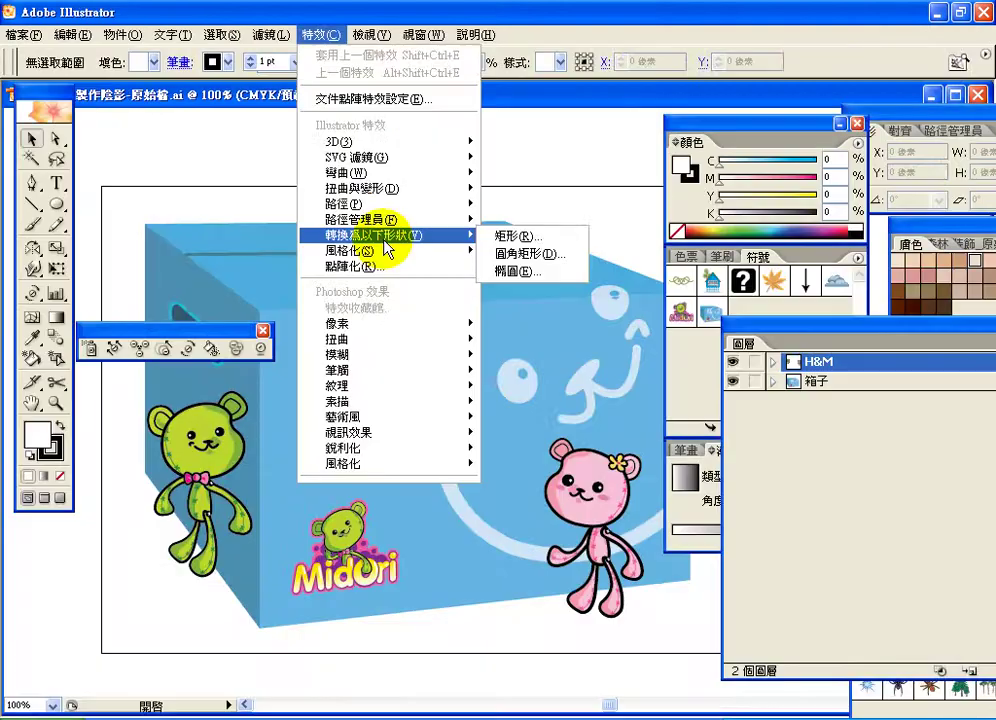
left_click(325, 18)
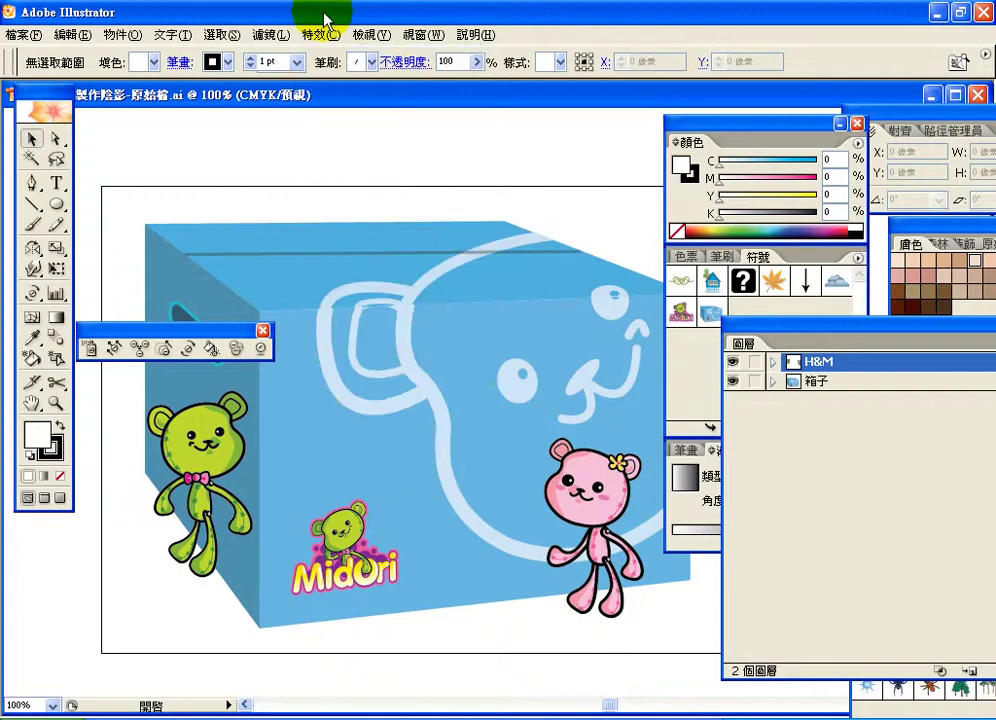
left_click(283, 36)
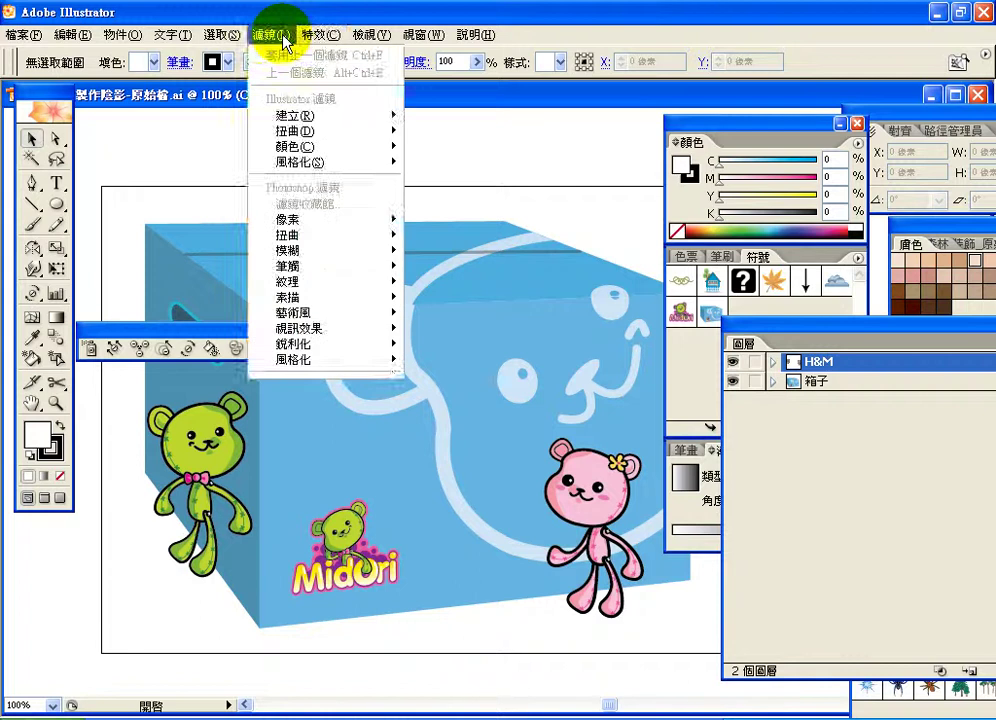
mouse_move(313, 40)
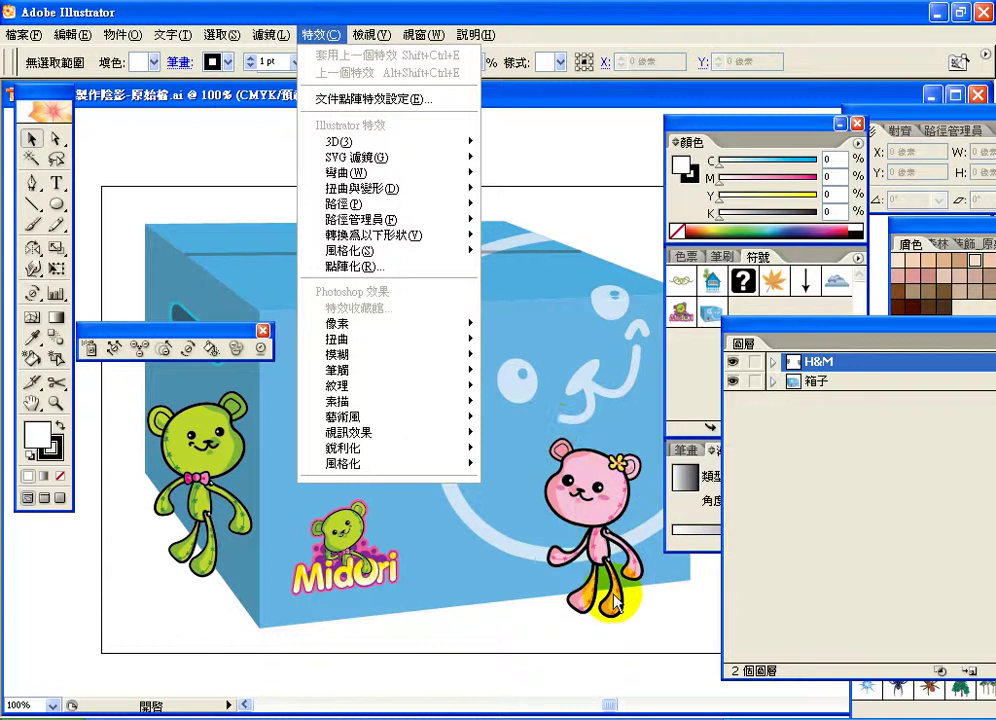
mouse_move(267, 34)
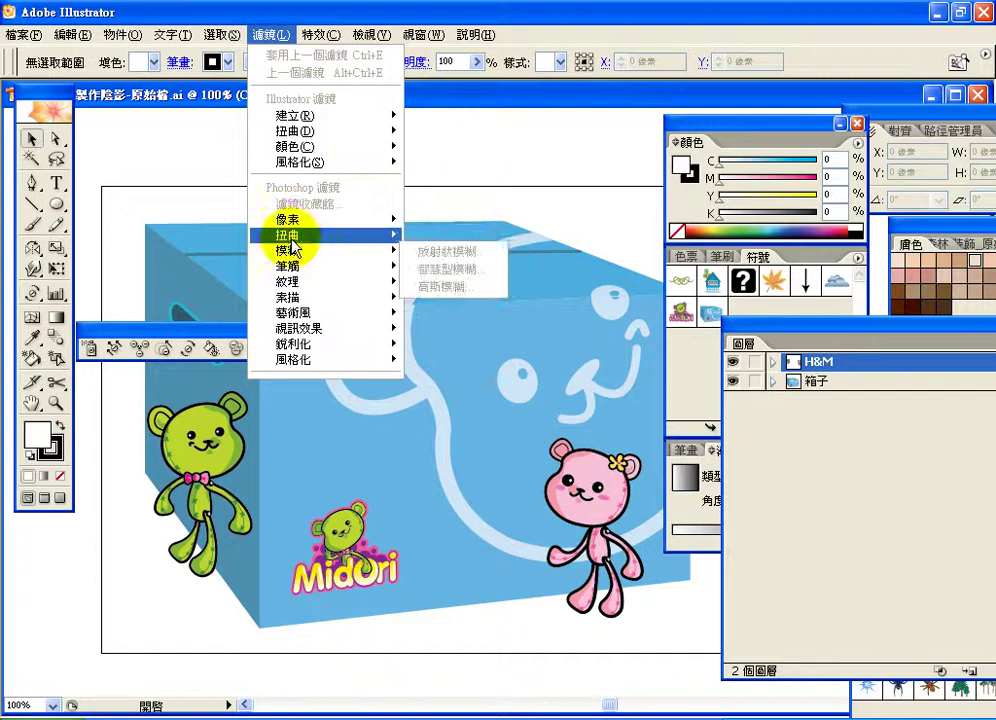
mouse_move(300, 236)
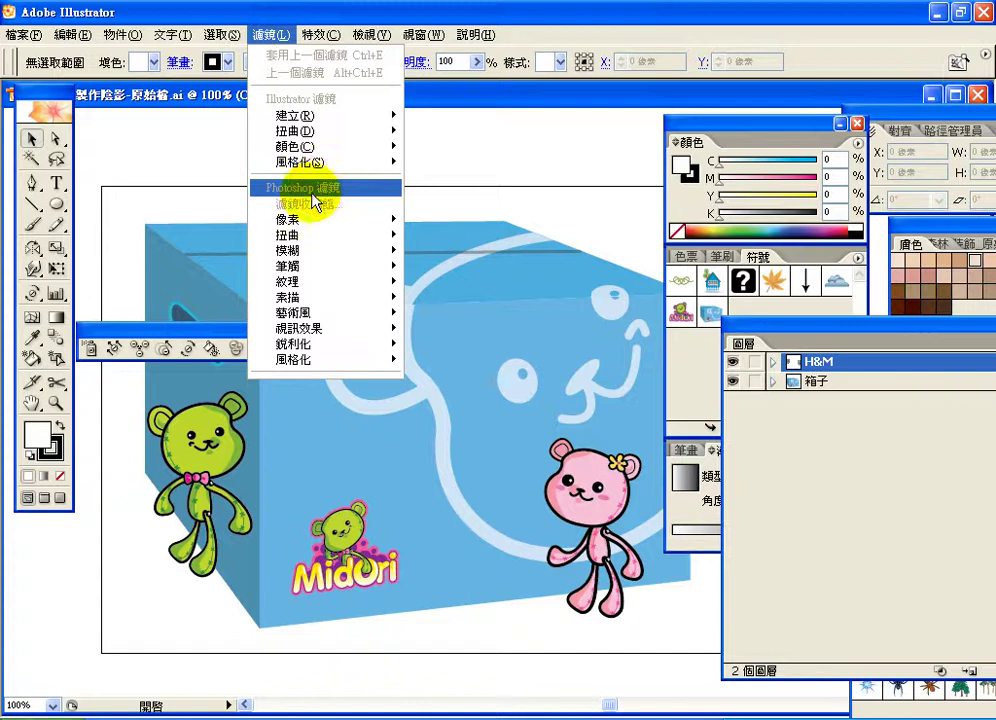
mouse_move(313, 146)
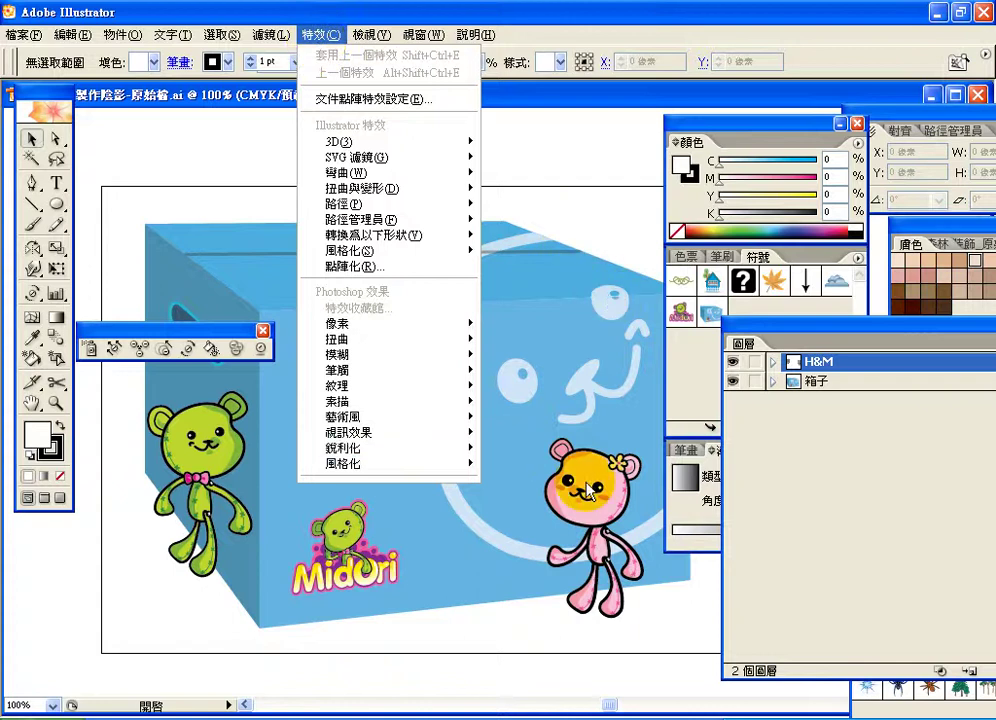
- Apply a Drop Shadow effect (製作陰影) to the green bear: 色彩增值 mode, 75% opacity, 7-pixel X and Y offsets, 5-pixel blur, black, with preview on
left_click(195, 460)
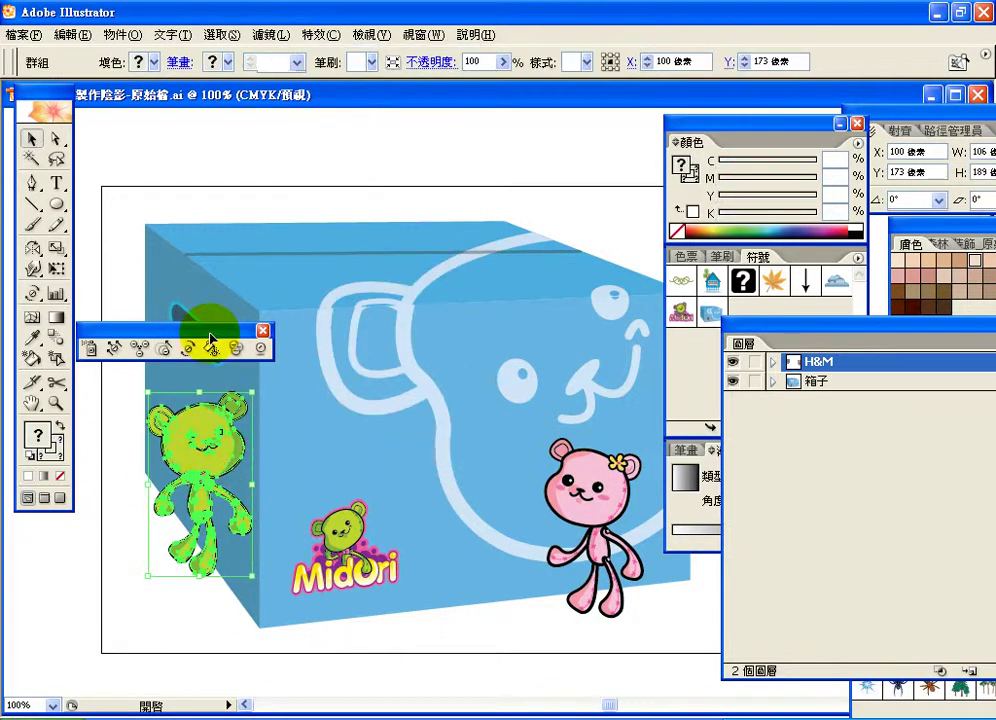
left_click(331, 40)
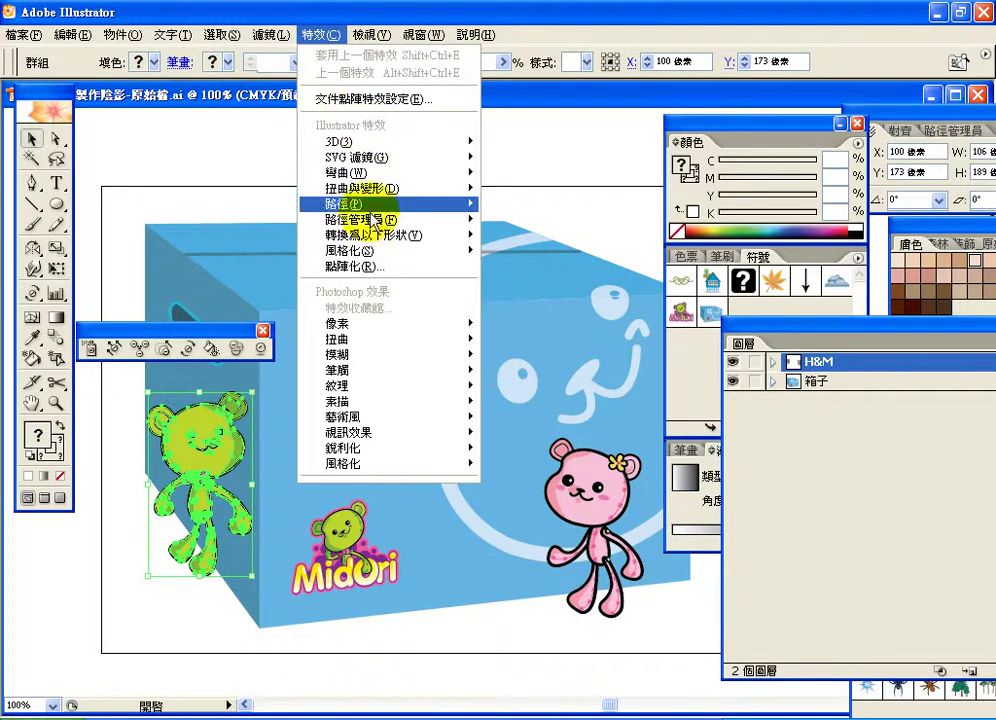
mouse_move(390, 250)
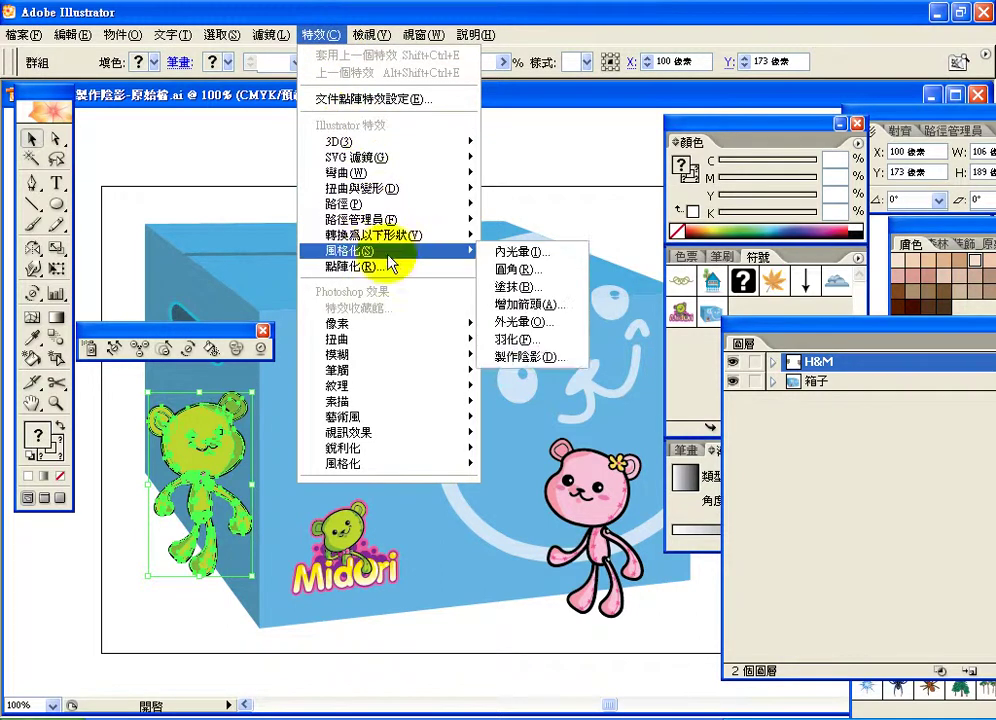
left_click(553, 358)
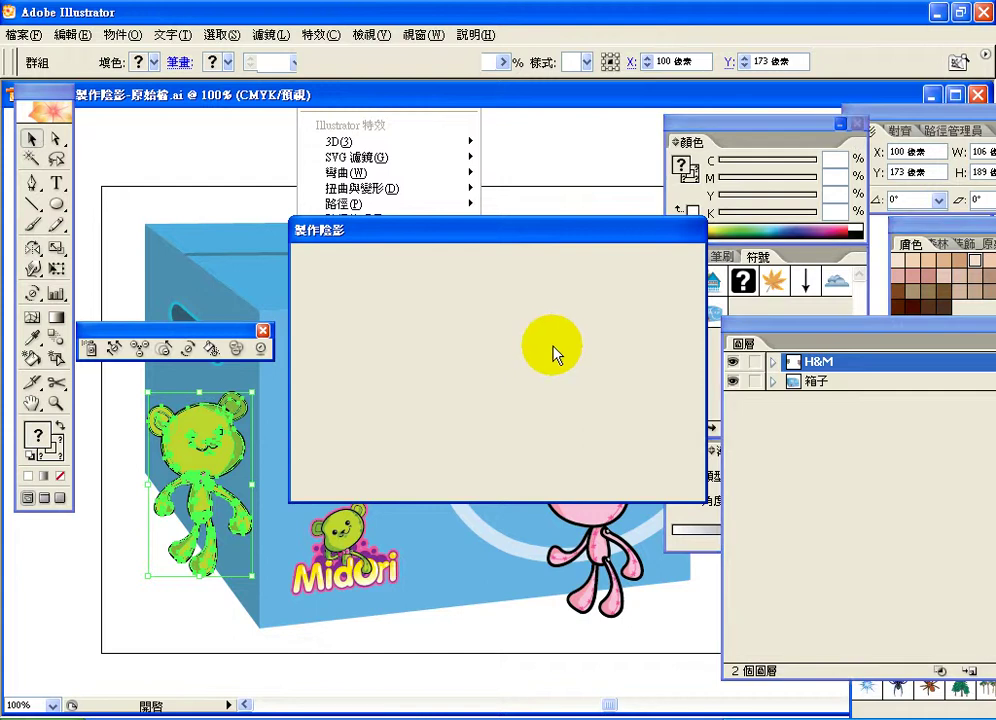
left_click(576, 330)
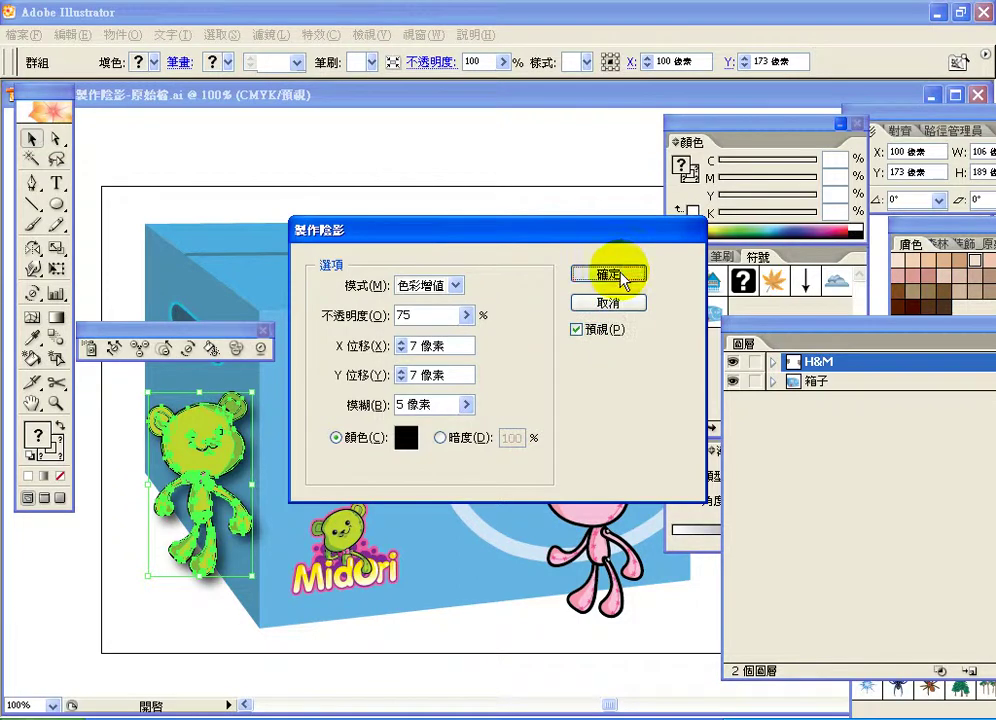
key("Return")
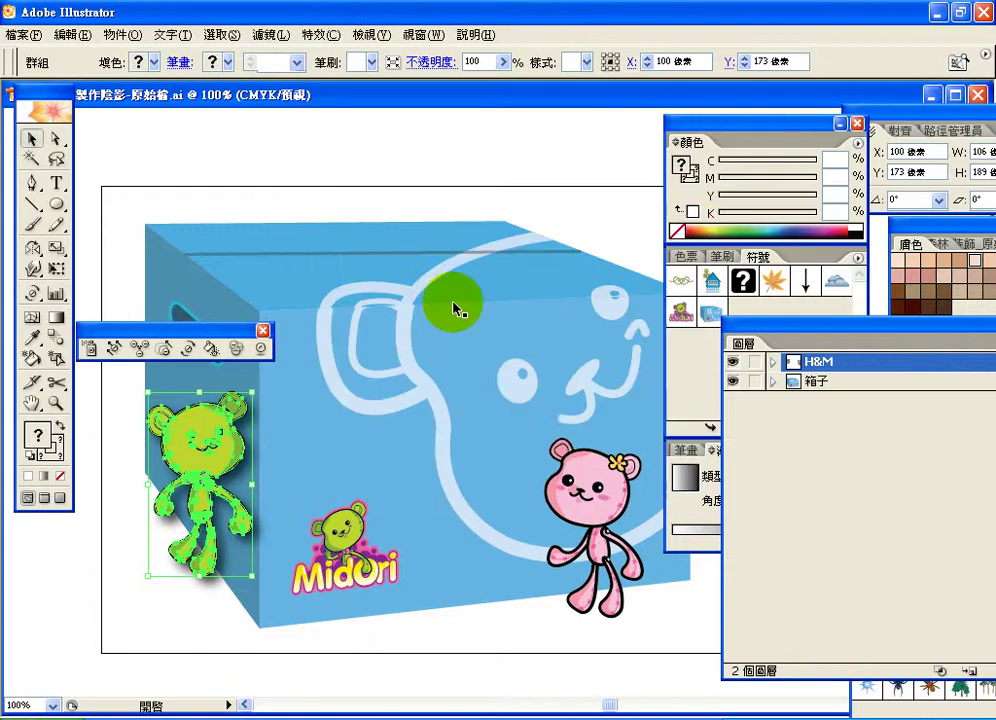
- Expand the H&M layer and its Midori group in the layer list, keeping the list clear of other palettes
left_click_drag(774, 322, 528, 322)
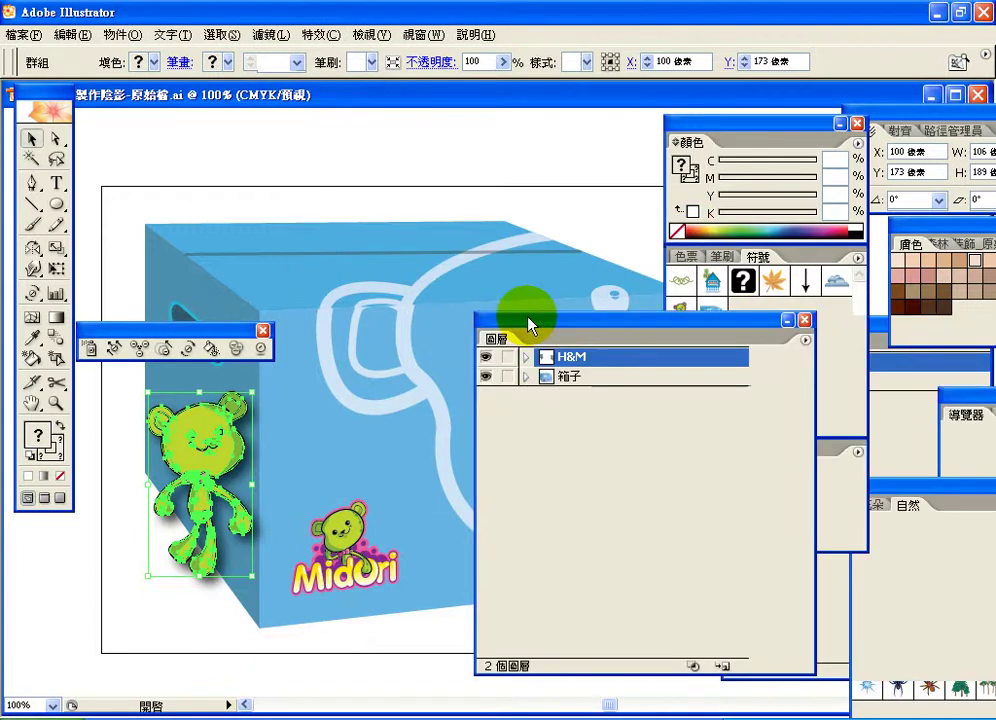
left_click(525, 357)
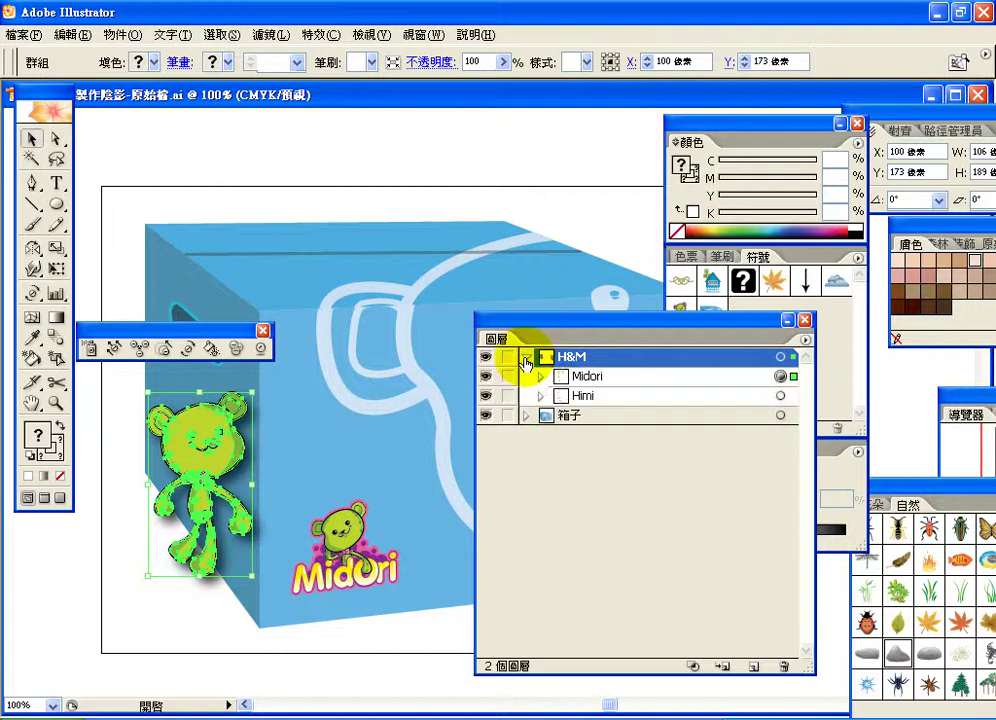
left_click(540, 376)
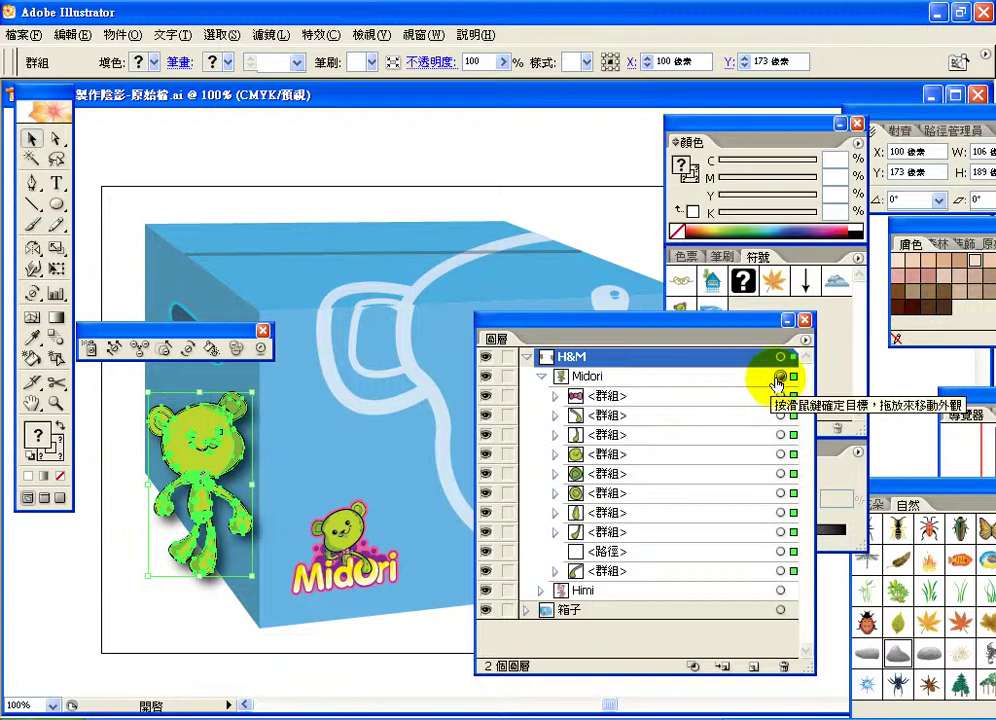
left_click_drag(745, 330, 640, 418)
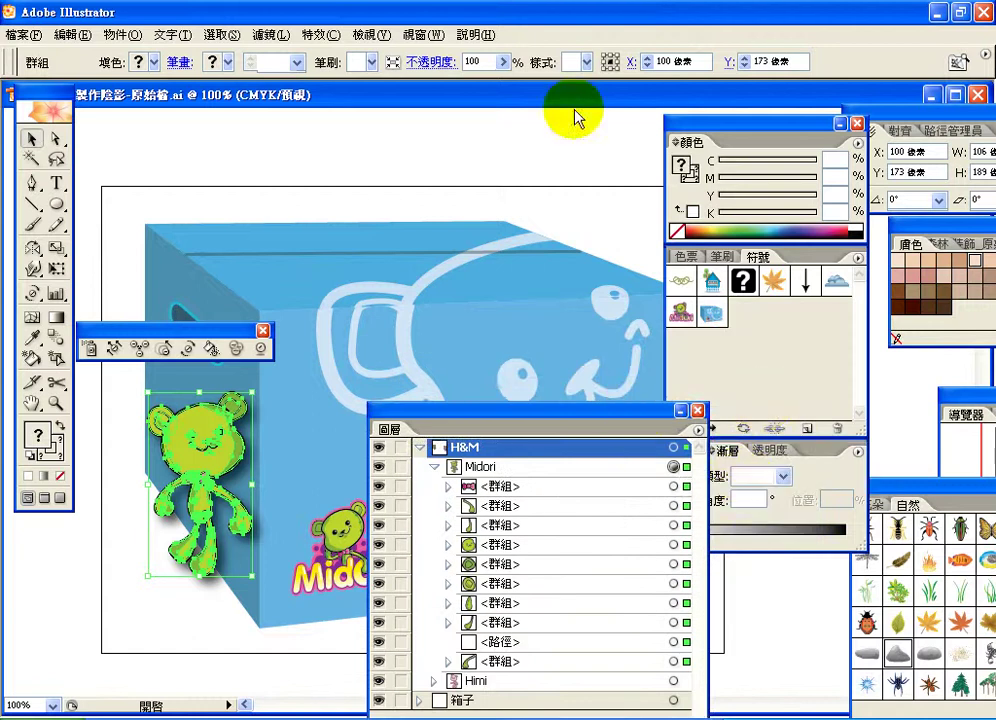
- Rearrange the nature symbols, Navigator, Color, Transform and skin-tone swatch palettes to uncover the ones hidden beneath them
left_click(424, 34)
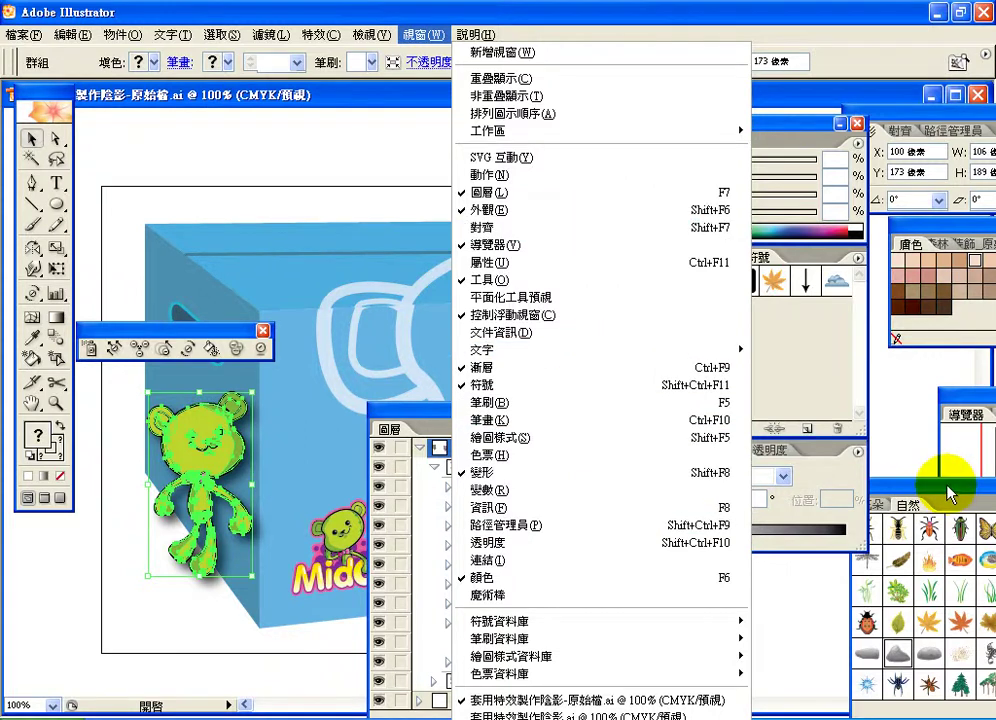
left_click_drag(949, 488, 871, 478)
left_click_drag(958, 403, 863, 402)
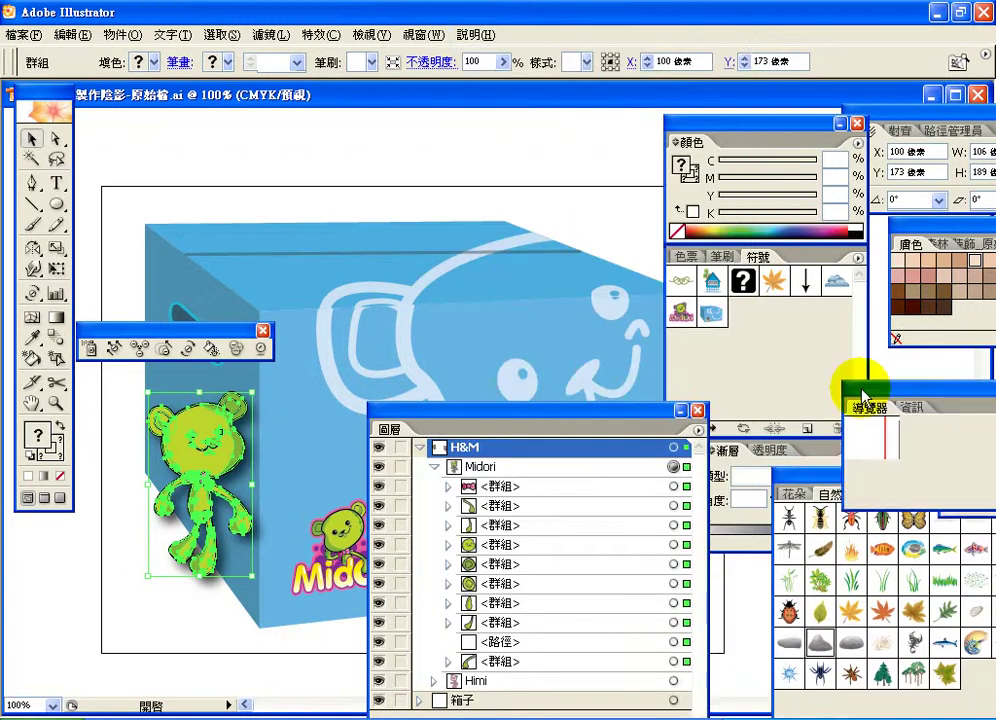
left_click_drag(815, 126, 833, 300)
left_click_drag(880, 114, 811, 262)
left_click_drag(921, 236, 806, 166)
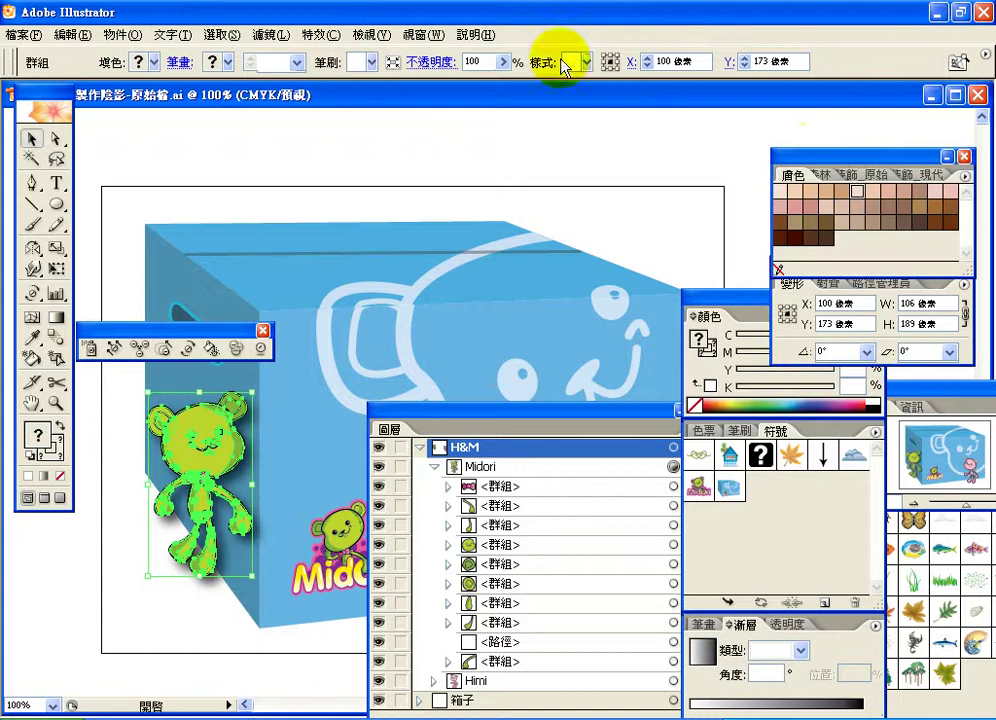
- Show the Appearance palette (外觀), place it above the layer list and enlarge it so all its entries fit
left_click(424, 35)
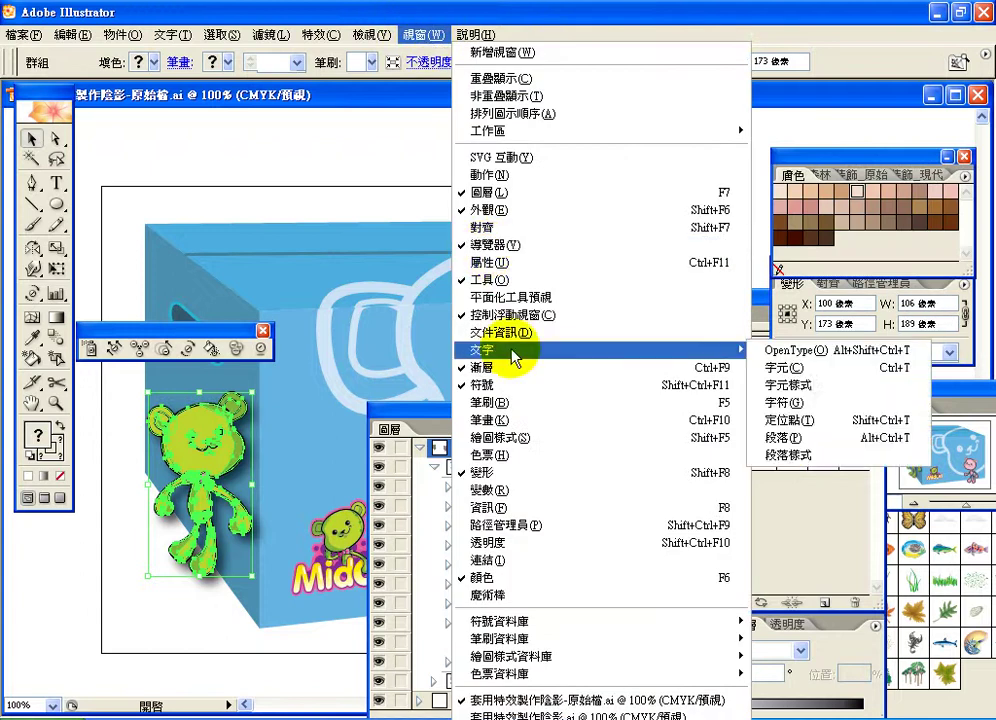
left_click(496, 208)
left_click(420, 35)
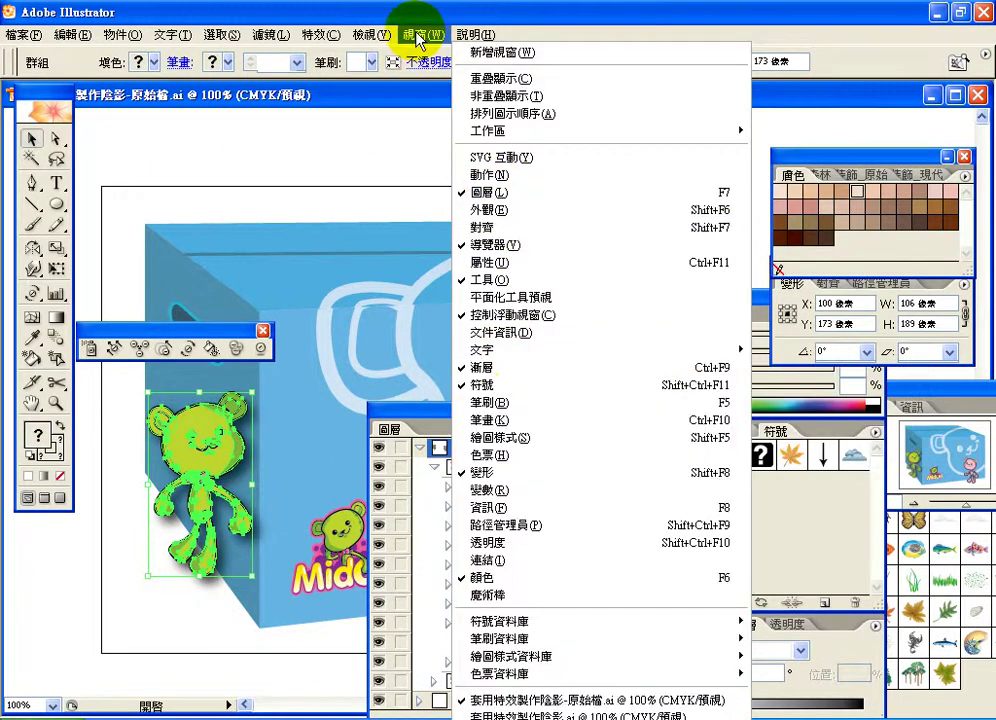
left_click(489, 212)
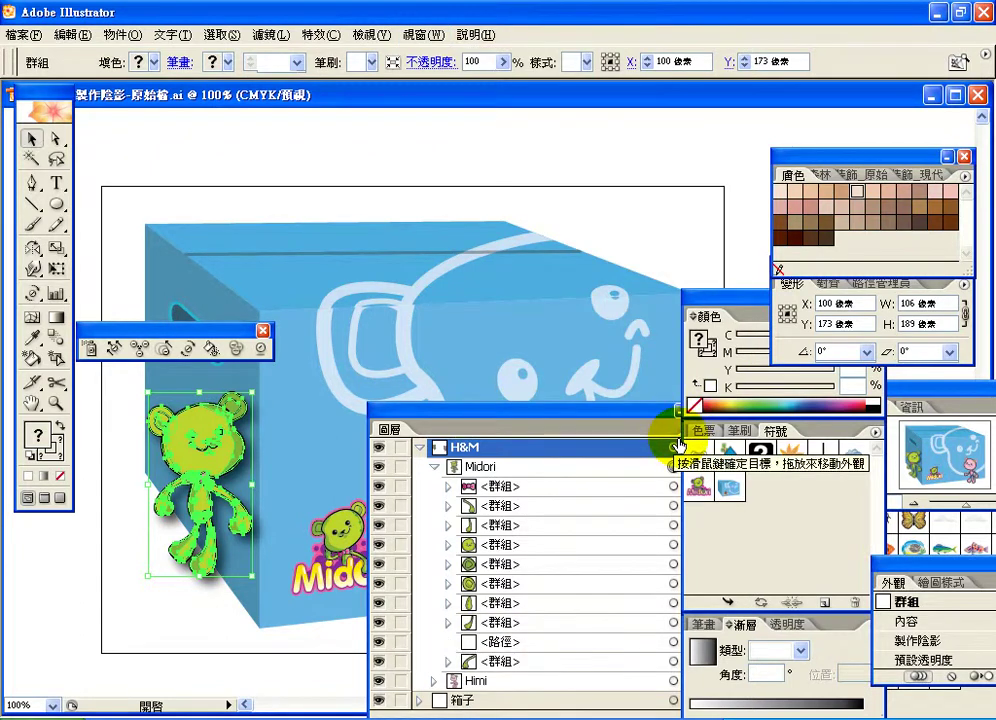
left_click_drag(797, 370, 695, 152)
left_click_drag(829, 262, 885, 351)
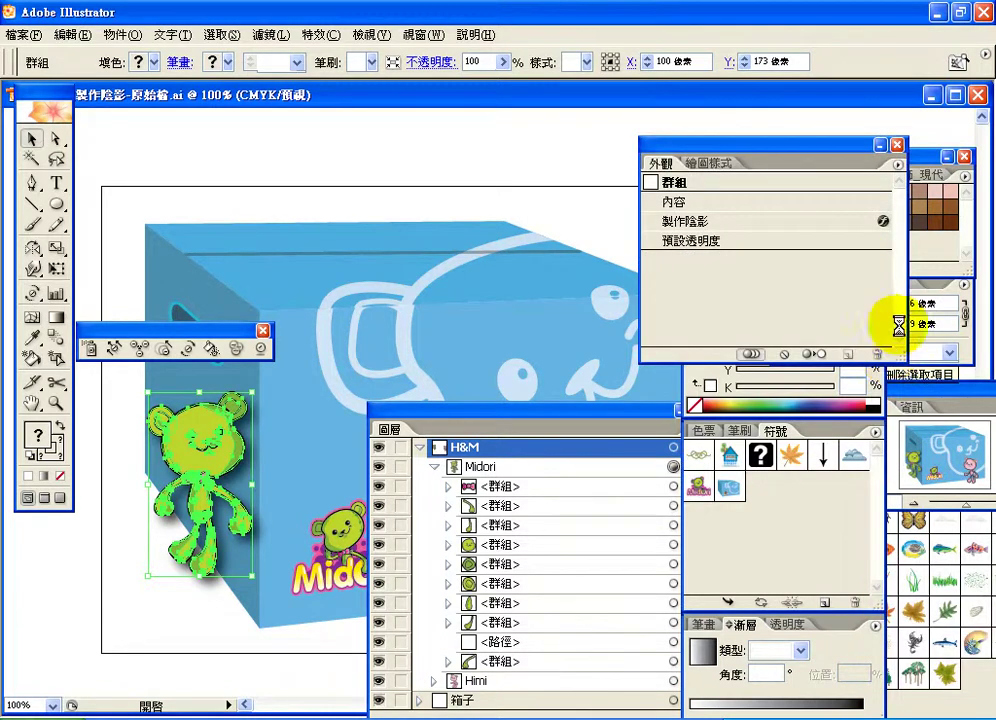
- Review the green bear's Drop Shadow settings from its appearance entry, cancel without changes, and move the layer list off the pink bear
mouse_move(888, 234)
left_mouse_down()
mouse_move(854, 182)
mouse_move(880, 231)
left_mouse_up()
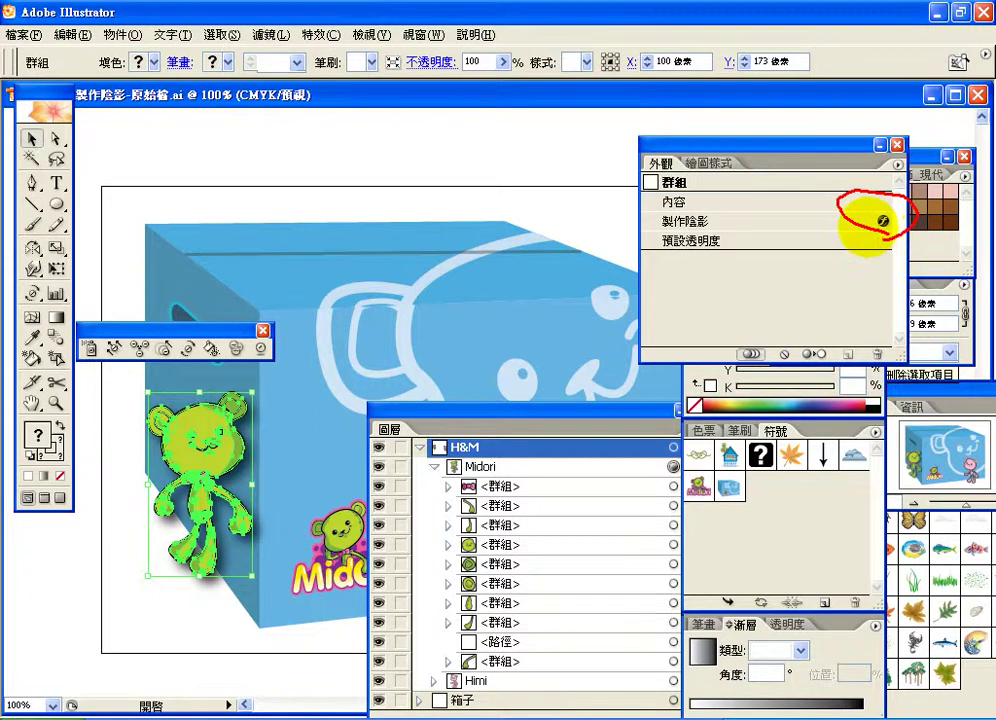
double_click(869, 228)
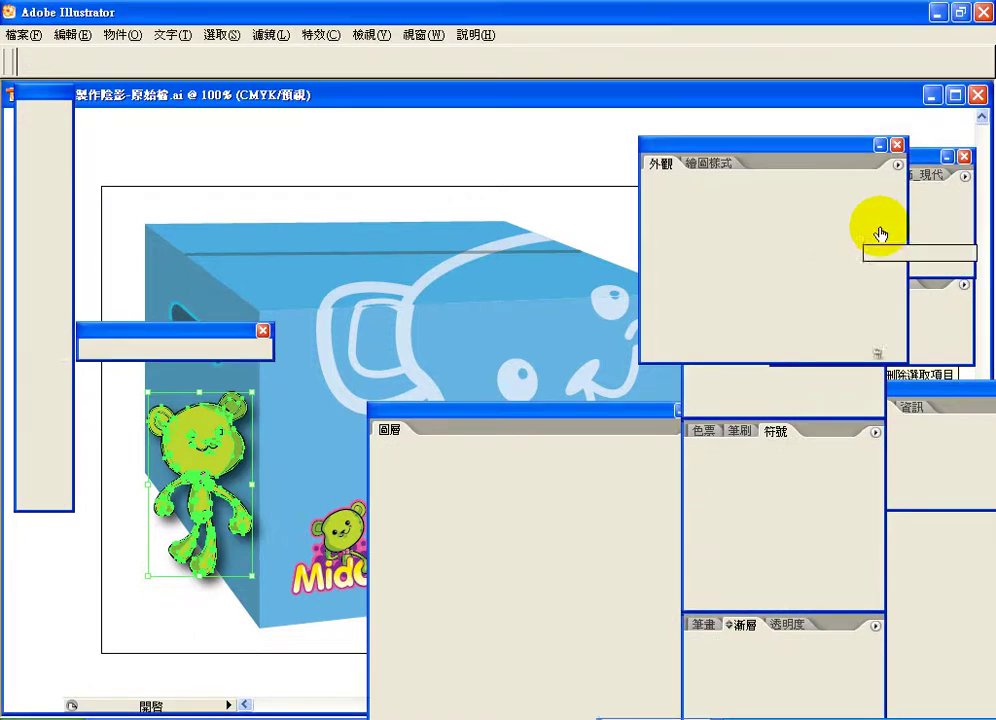
double_click(882, 228)
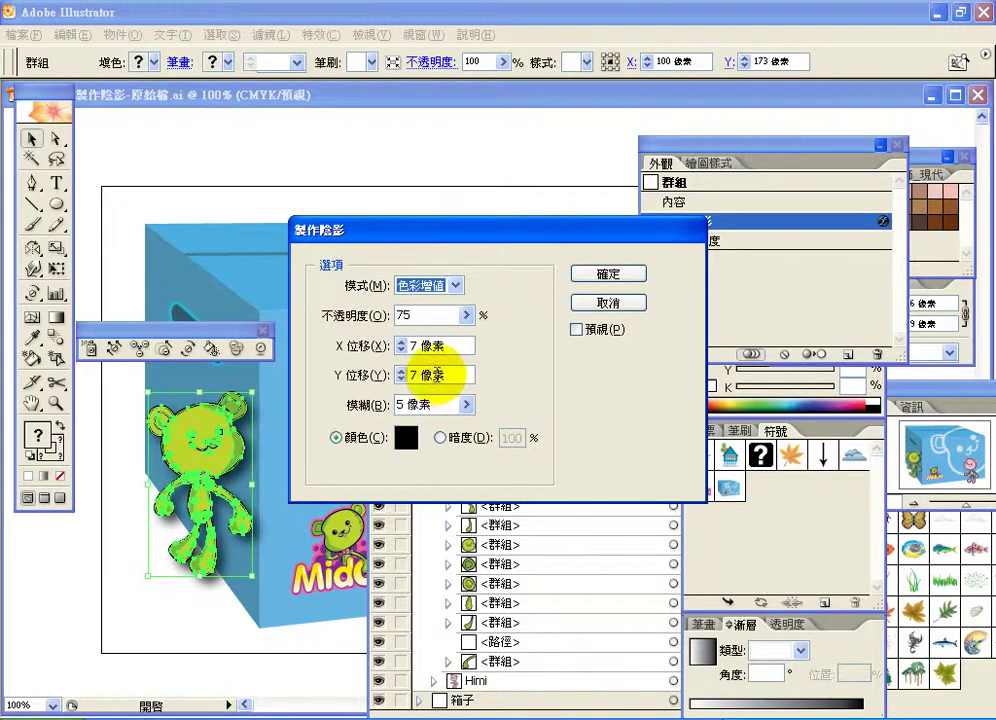
left_click_drag(440, 222, 589, 216)
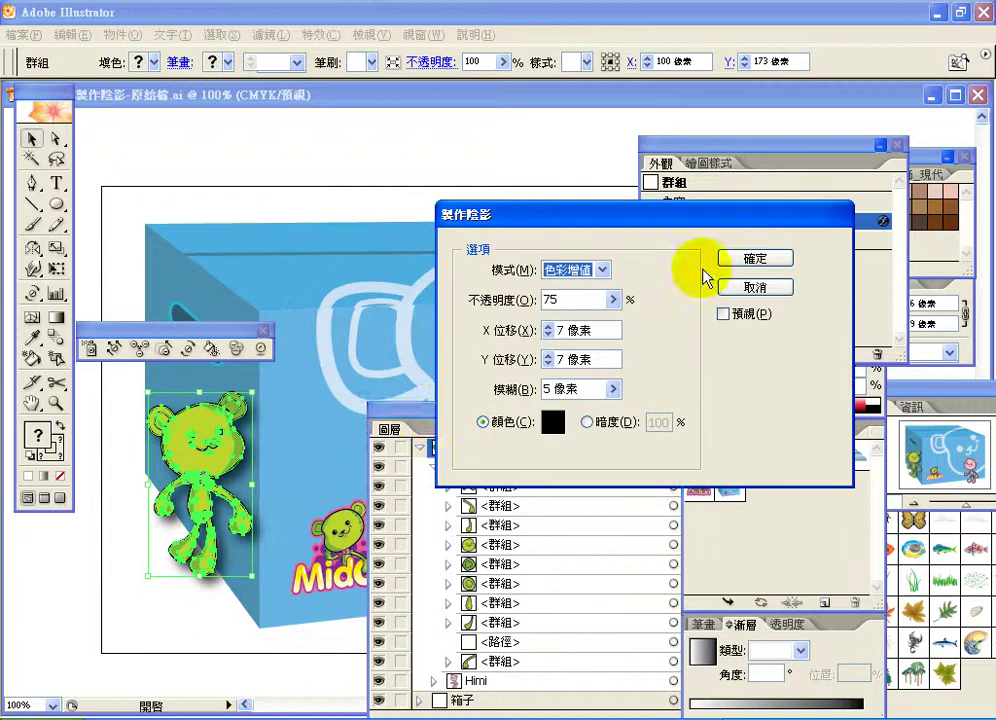
left_click(743, 288)
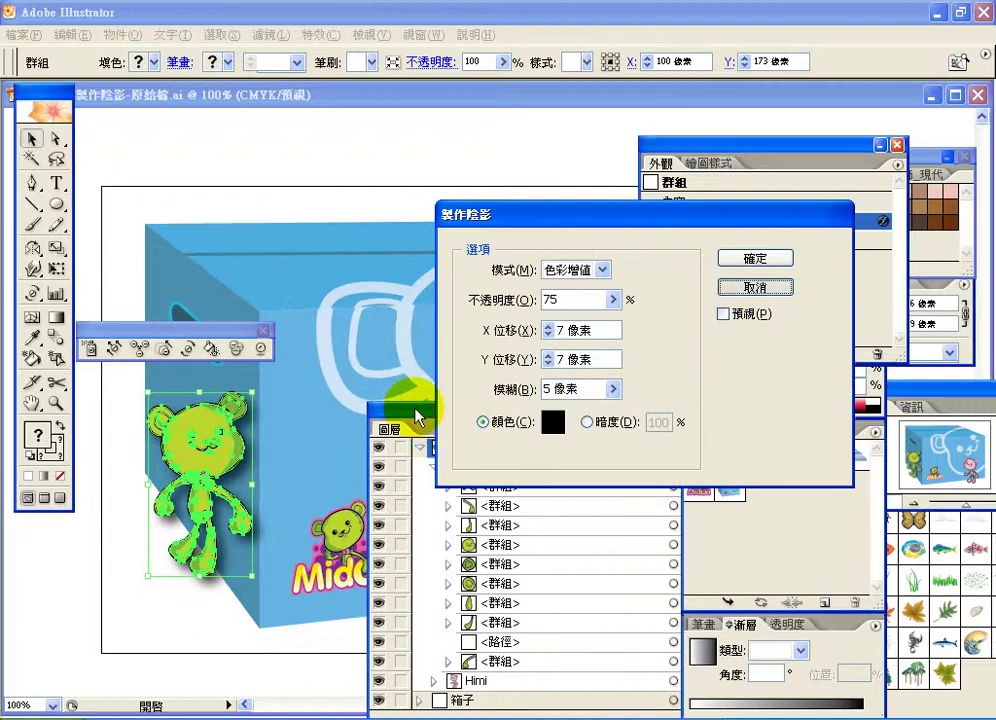
key("Return")
left_click_drag(418, 417, 818, 456)
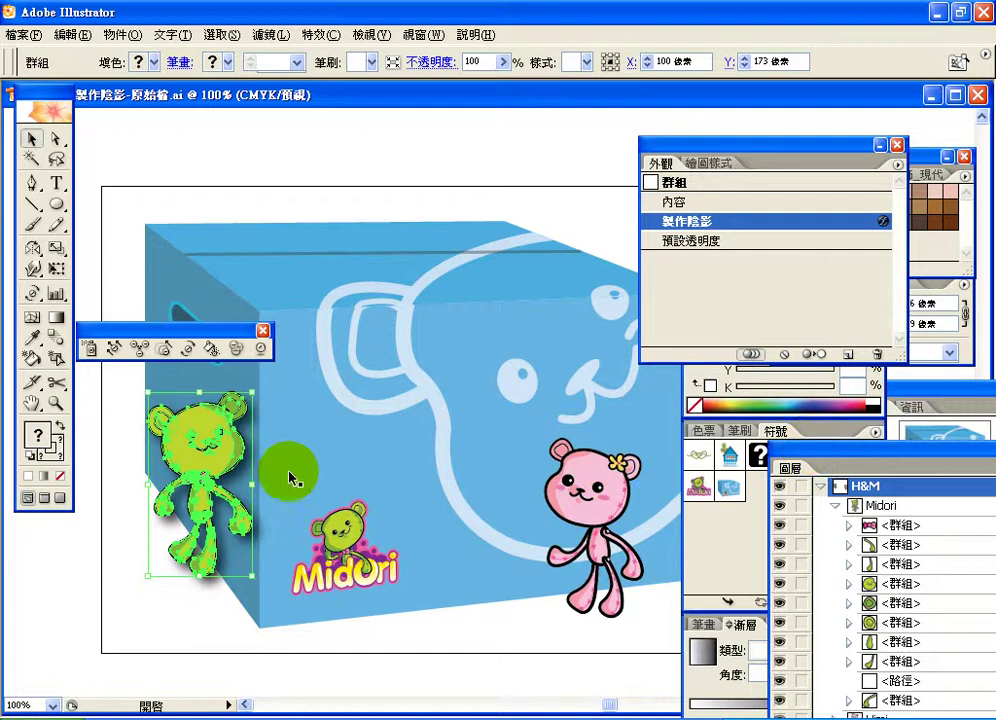
- Start a Drop Shadow effect (製作陰影) on the pink bear with the preview turned on
left_click(245, 473)
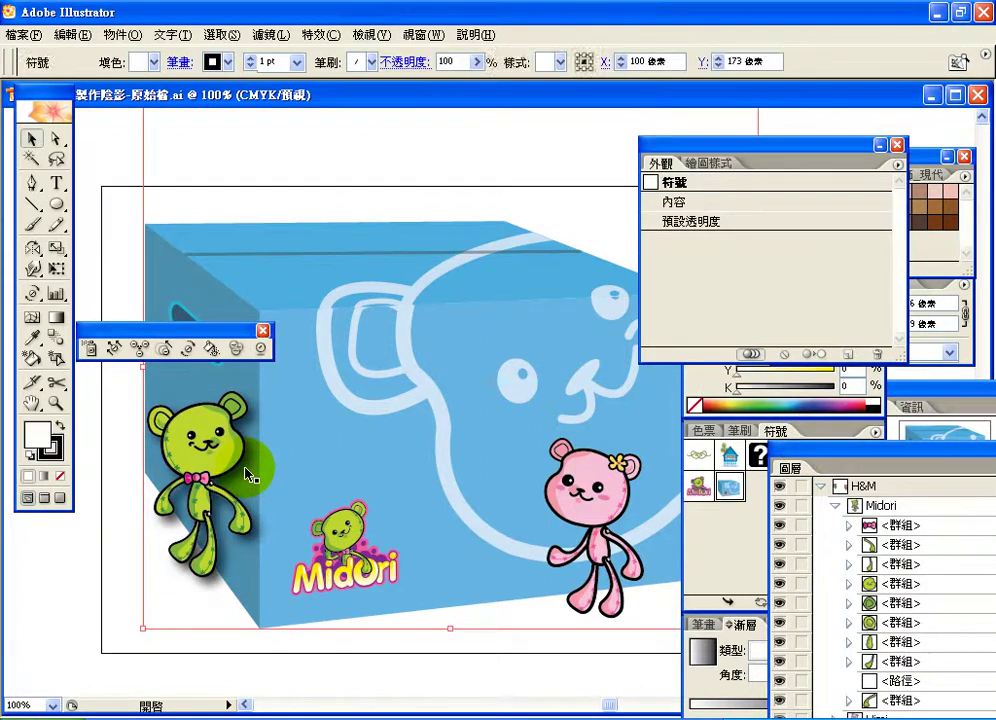
left_click(574, 490)
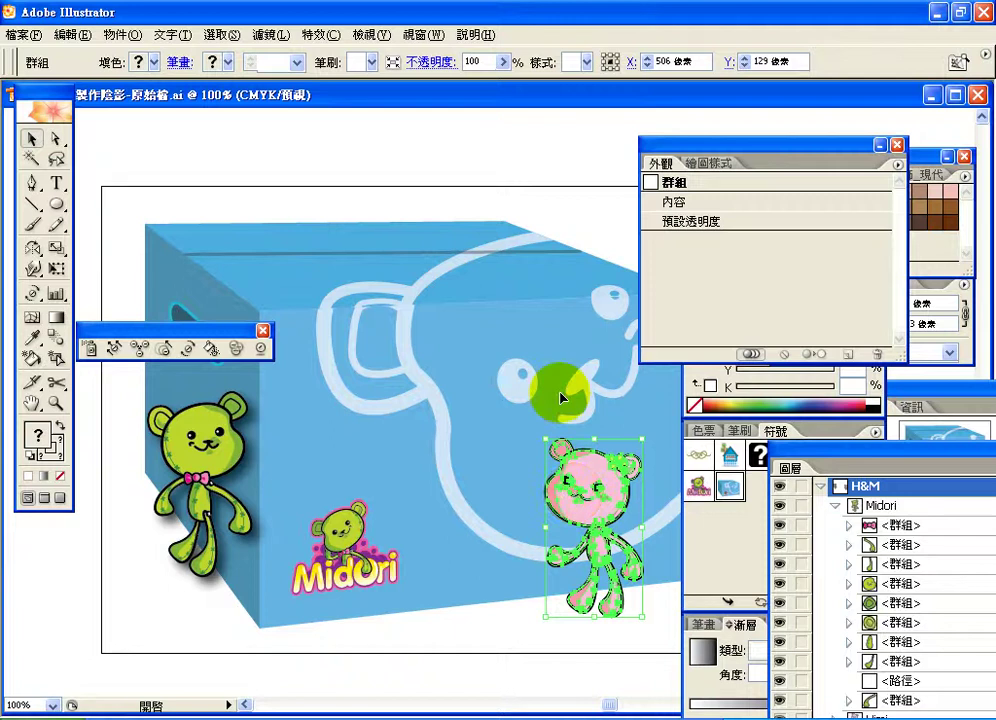
left_click(320, 34)
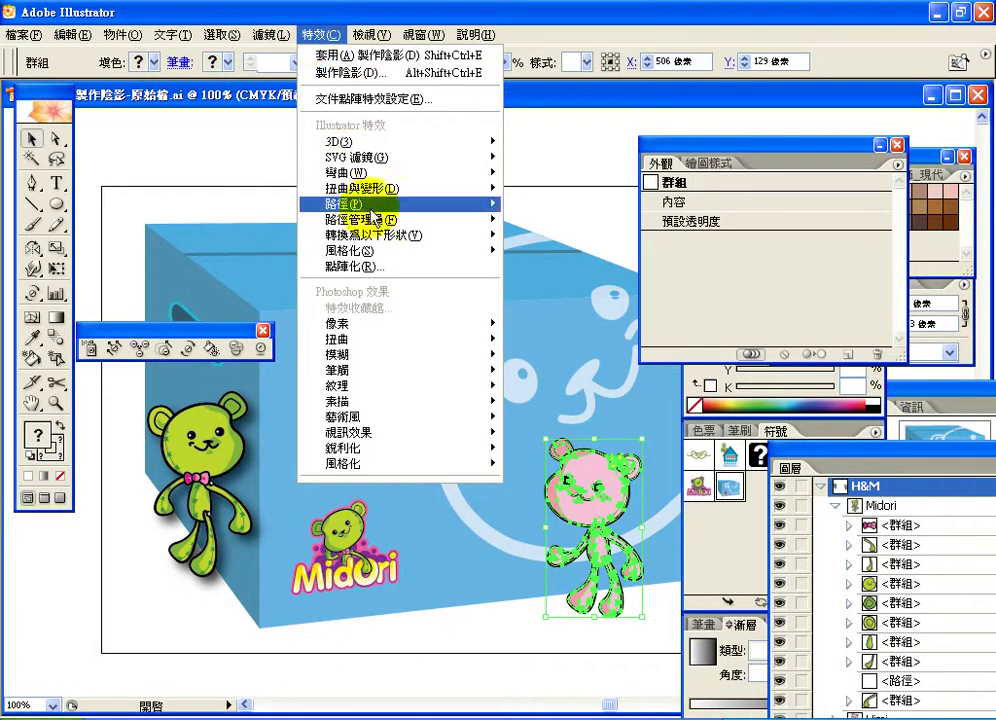
mouse_move(402, 252)
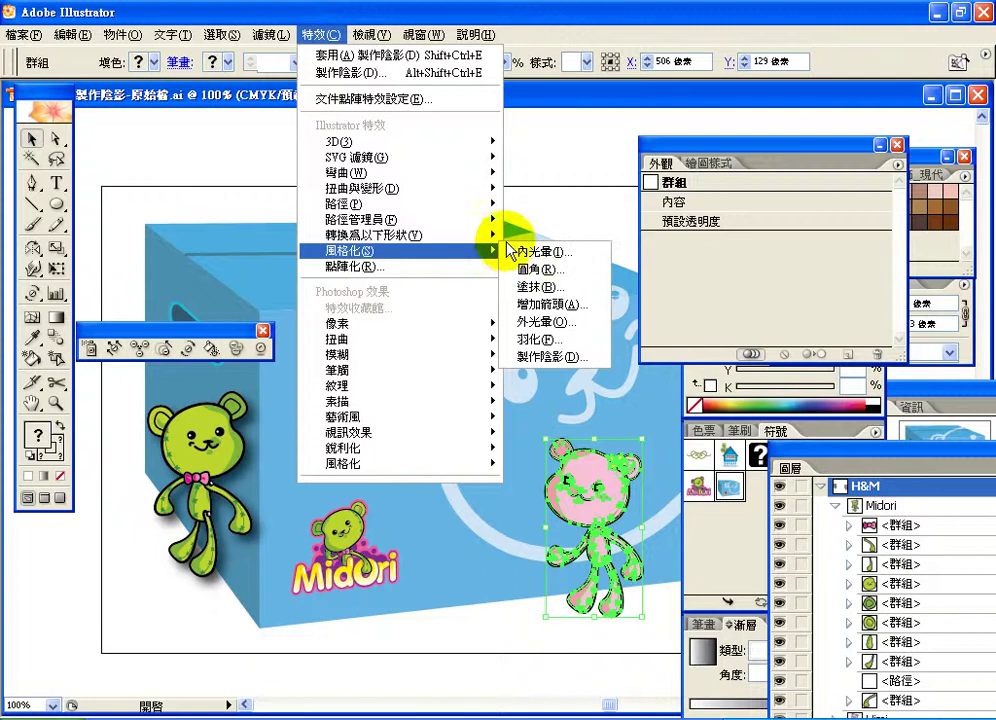
left_click(585, 357)
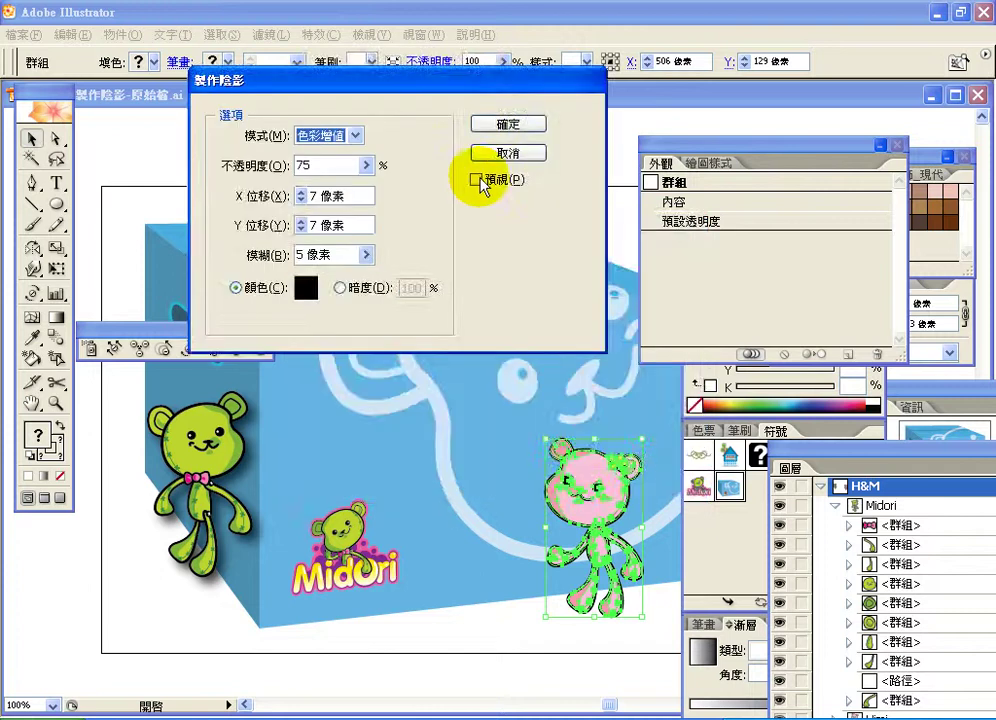
left_click(478, 180)
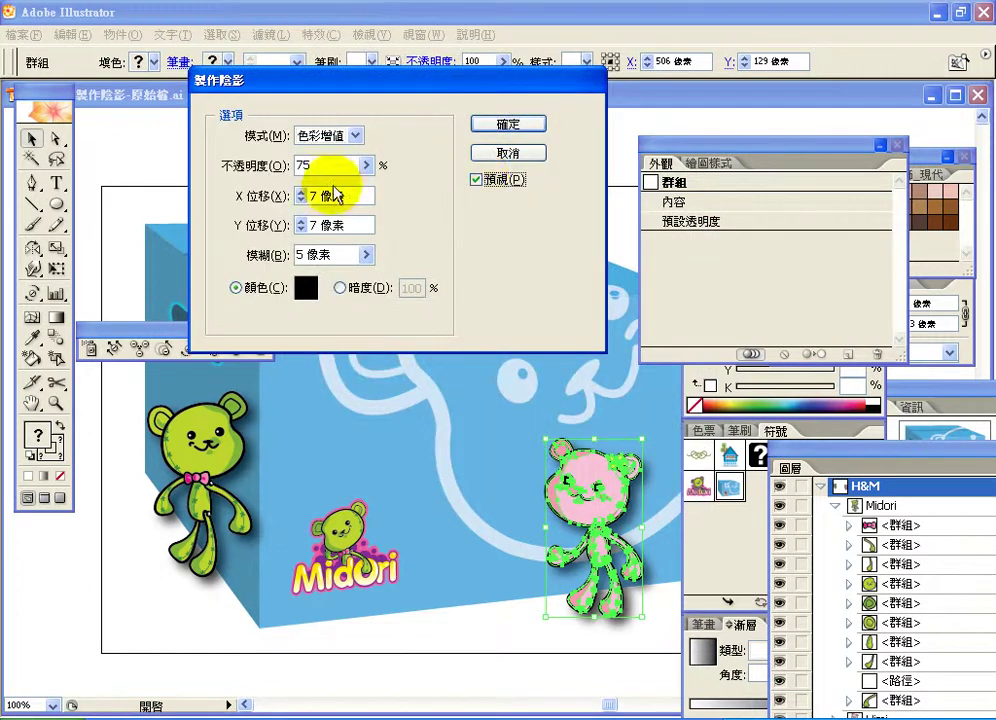
- Set the pink bear's shadow offsets to X -30 and Y -13 pixels, refresh the preview and apply the effect
left_click(302, 192)
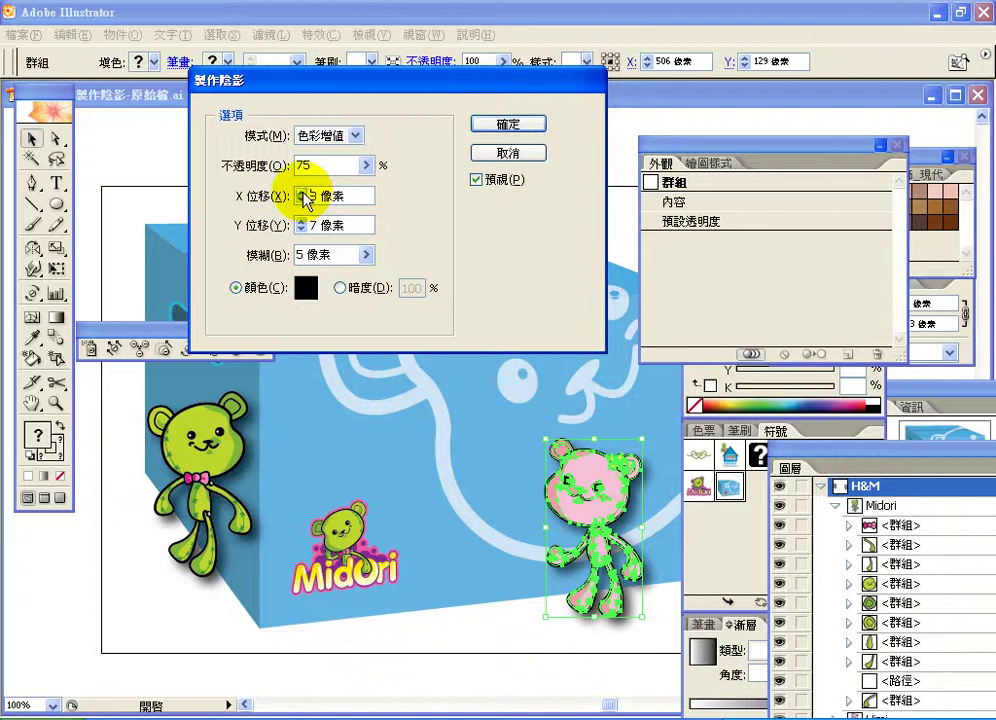
left_click(302, 192)
left_click(302, 192)
left_click(302, 192)
left_click(302, 192)
left_click(302, 193)
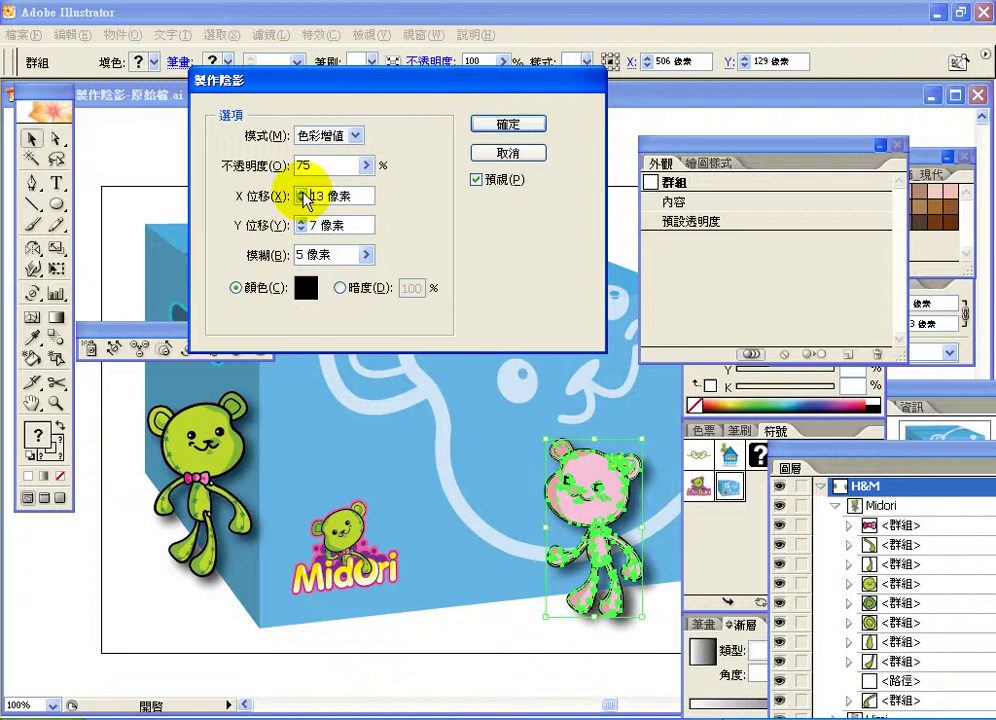
left_click(302, 193)
left_click(311, 196)
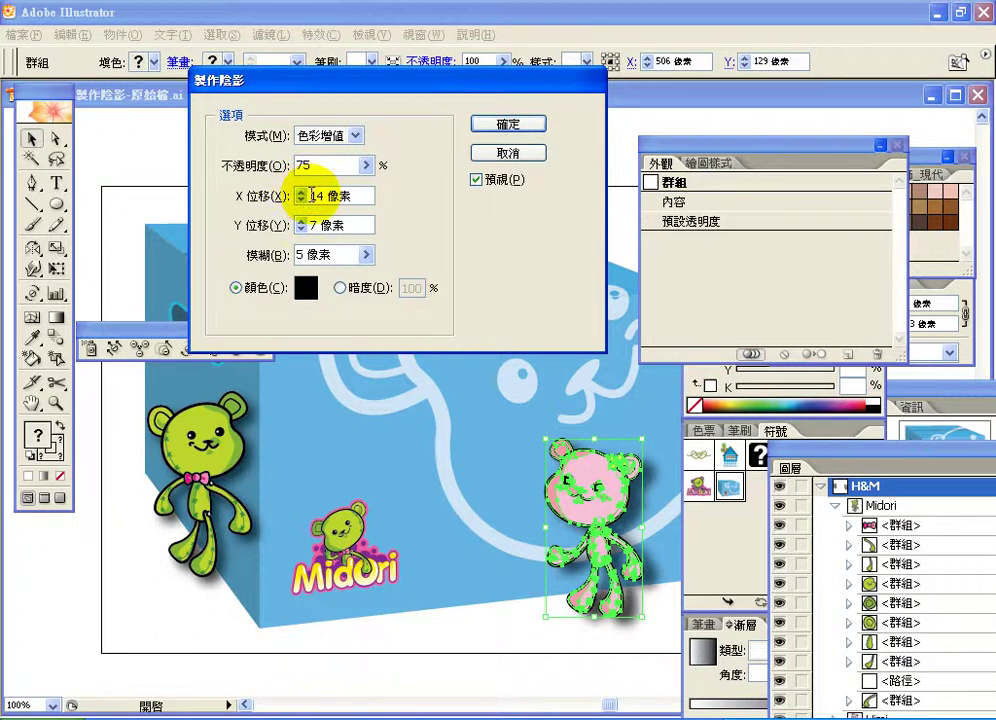
type("-")
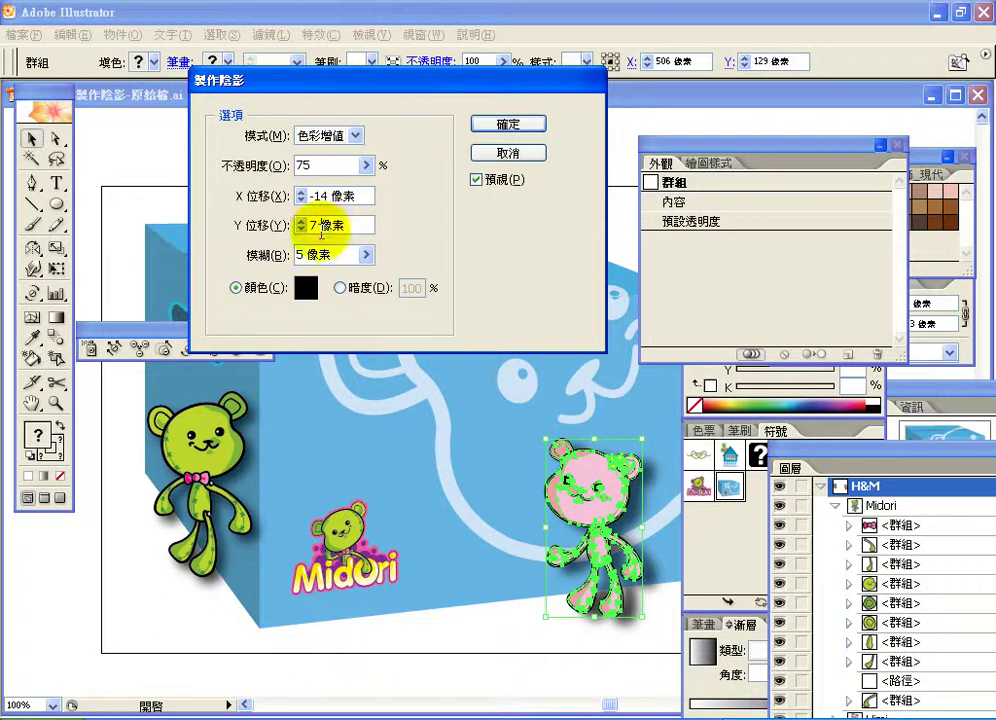
left_click(477, 180)
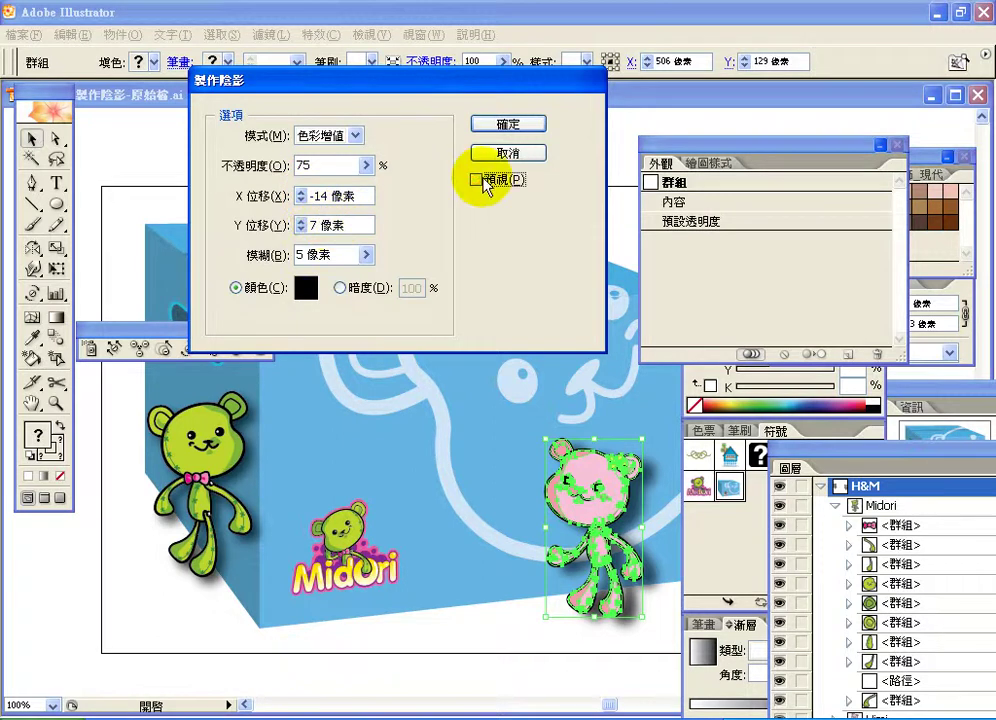
left_click(479, 182)
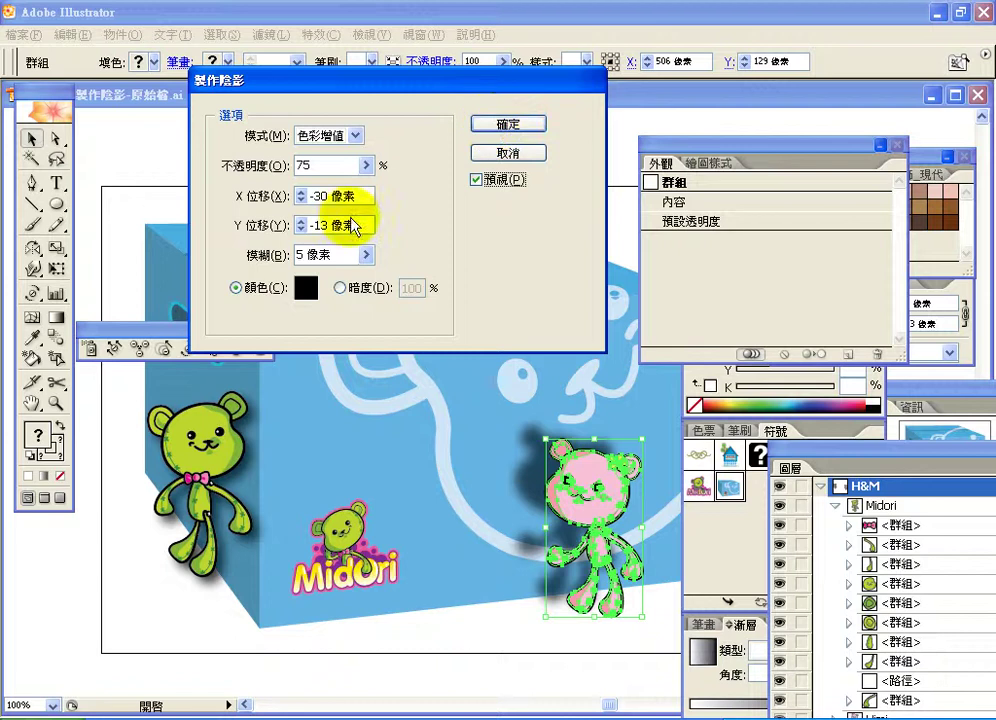
left_click(490, 128)
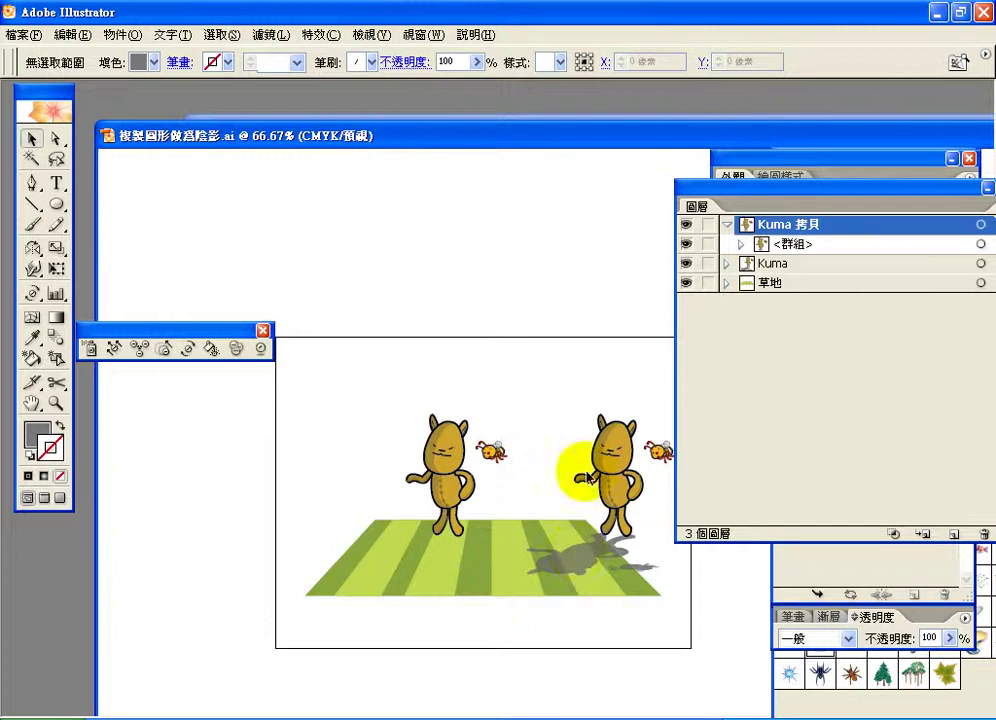
- Duplicate the bear group in the Kuma 拷貝 layer and select the upper copy, moving the layer list fully into view
left_click(765, 246)
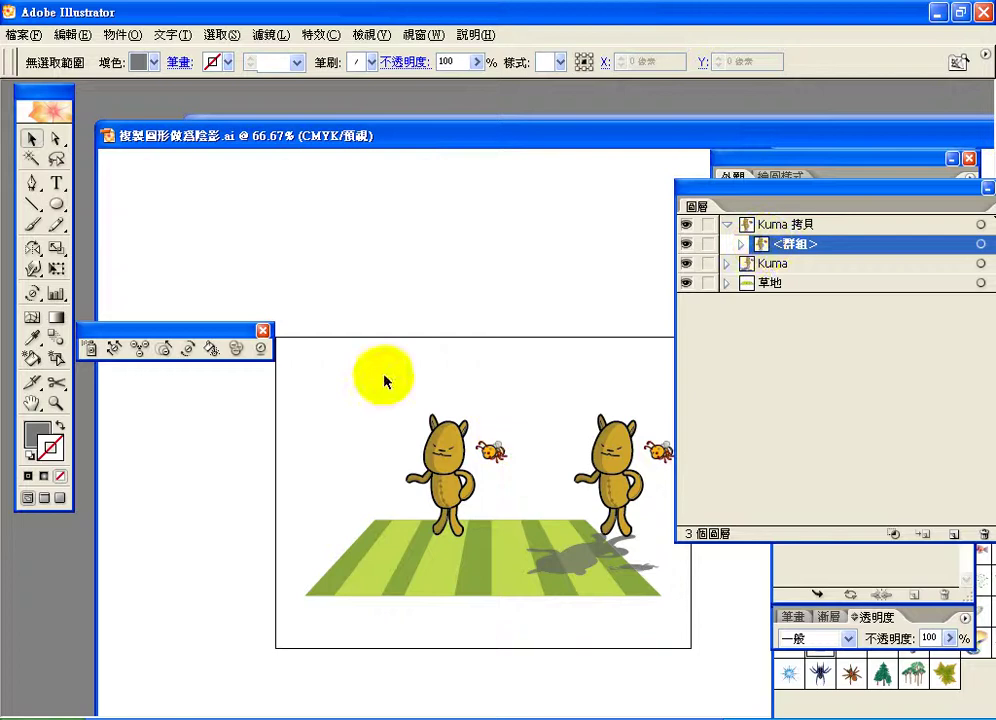
left_click_drag(796, 191, 692, 122)
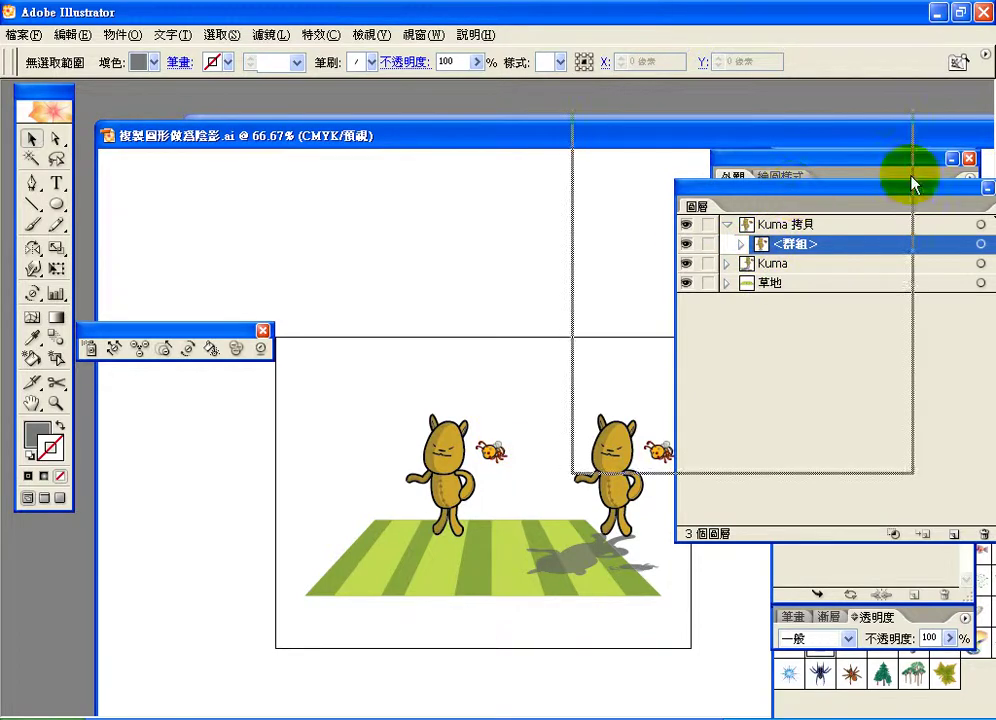
left_click(877, 175)
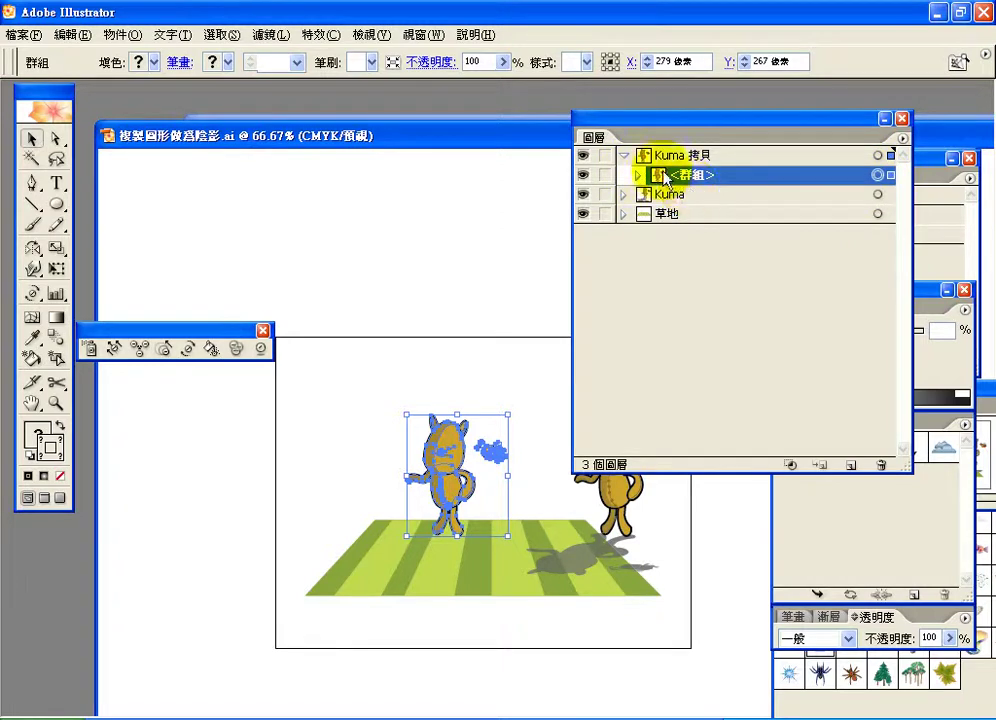
left_click_drag(690, 178, 850, 470)
left_click(852, 177)
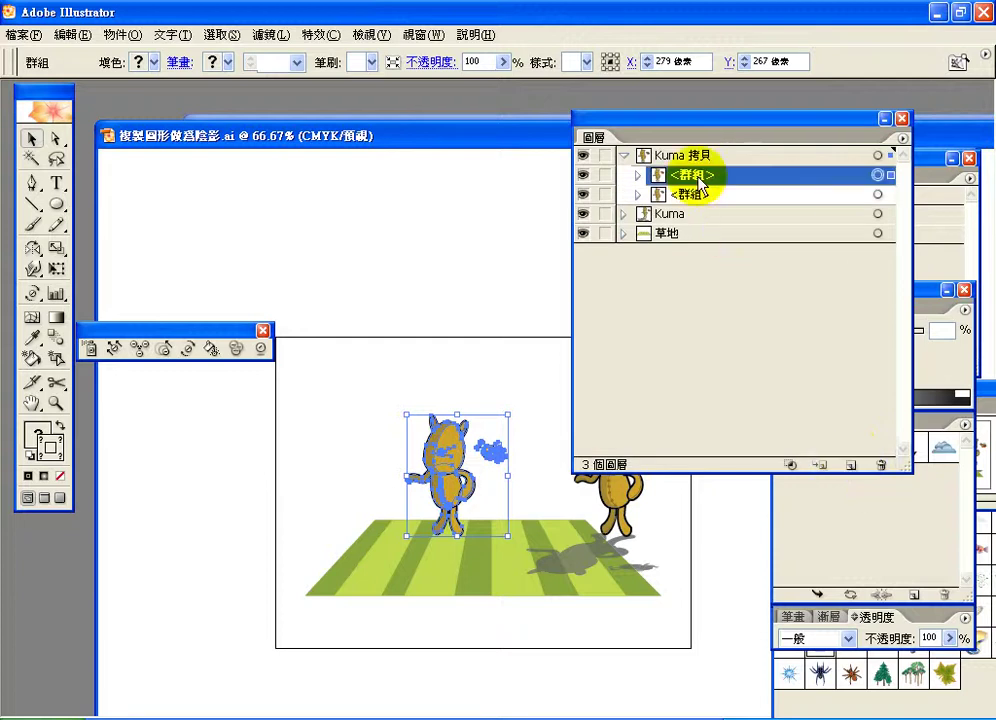
left_click(879, 195)
left_click(878, 176)
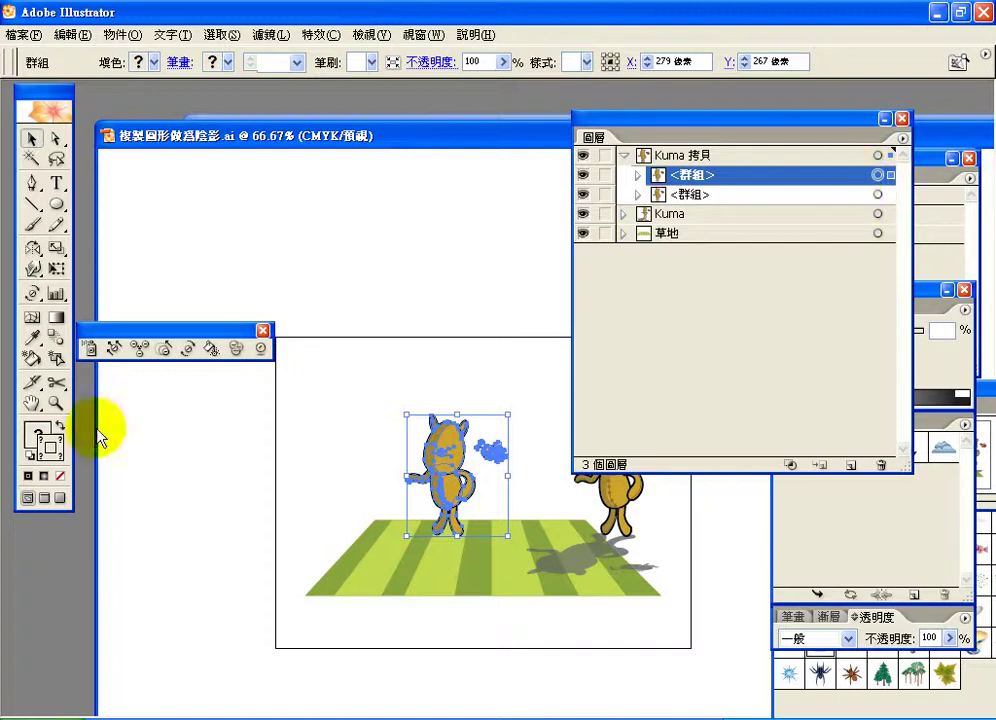
- Fill the upper bear copy with gray B2B2B2 and set its stroke to none
left_click(29, 432)
left_click(35, 436)
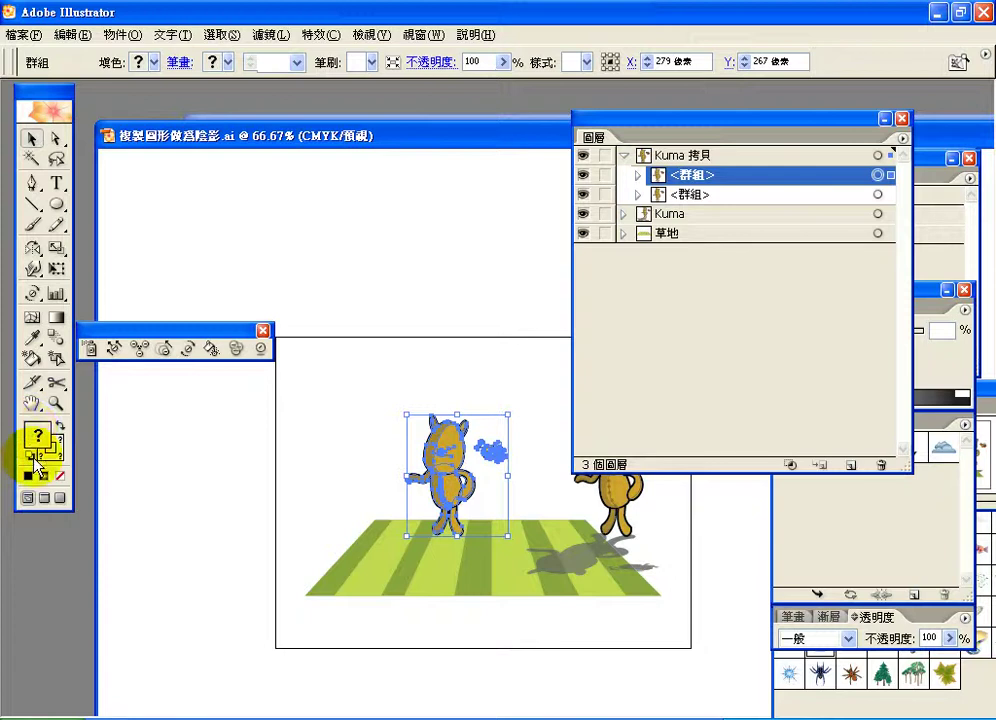
double_click(38, 440)
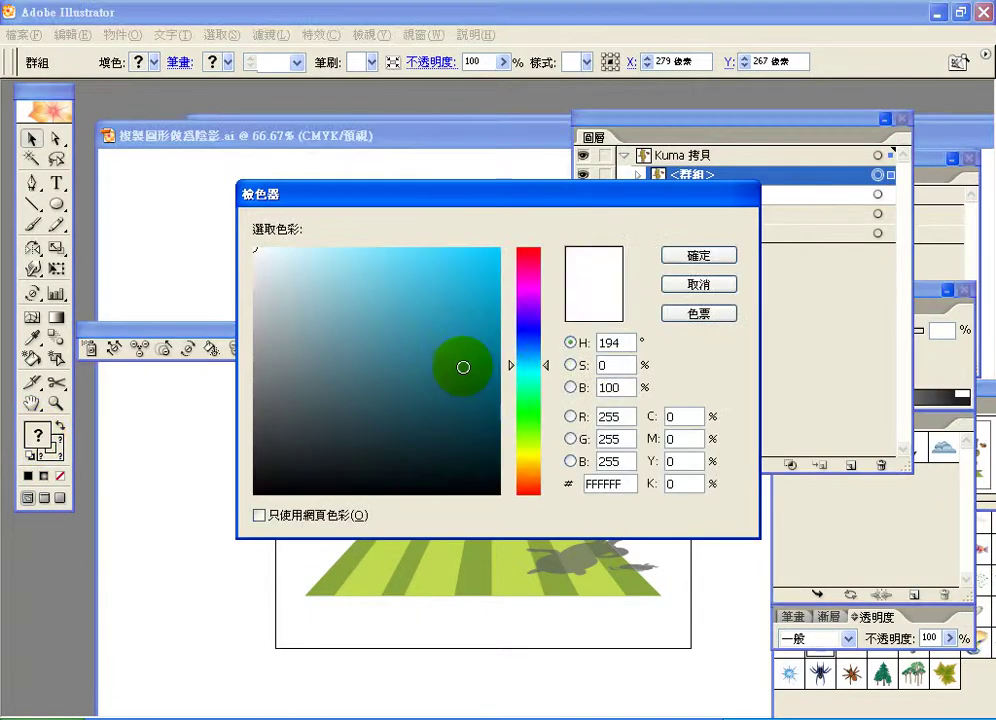
left_click(259, 322)
left_click_drag(259, 322, 245, 327)
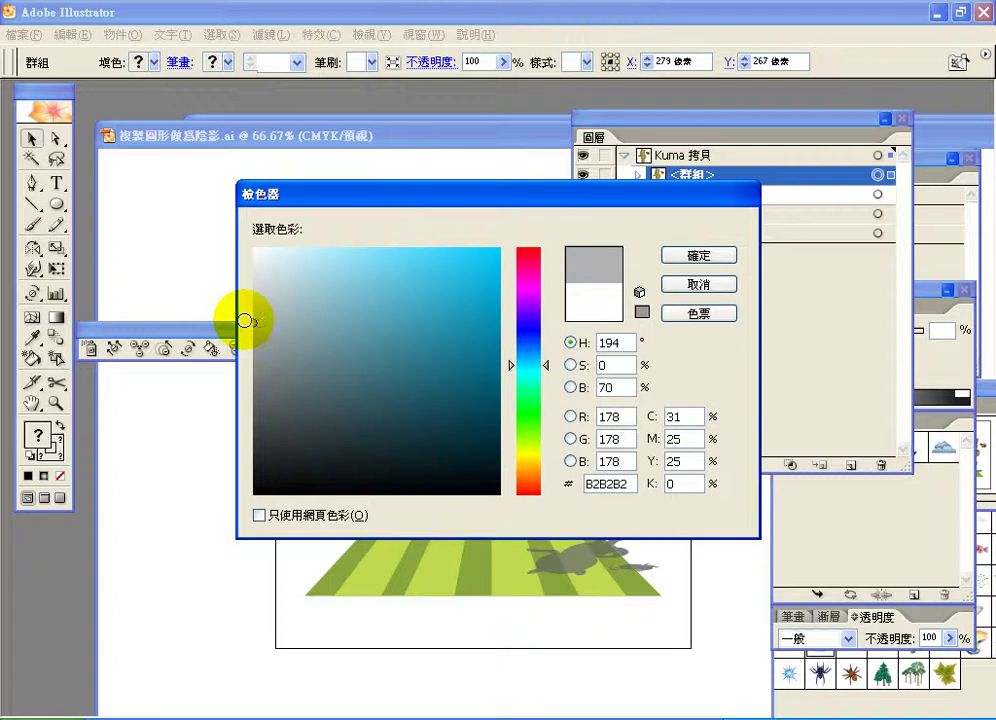
left_click(720, 258)
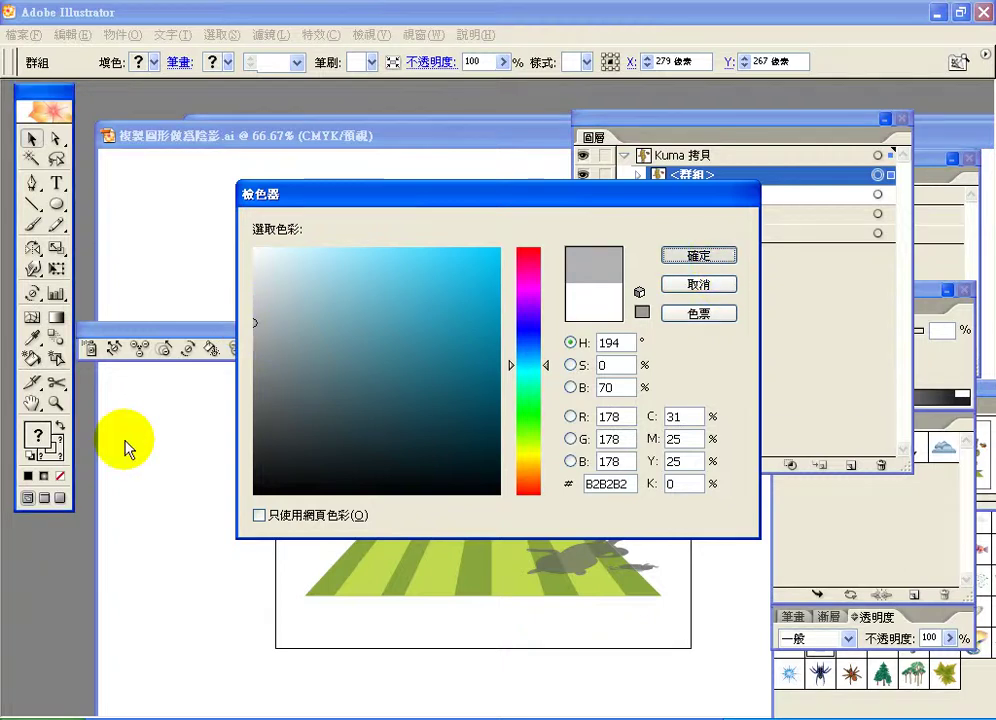
left_click(62, 455)
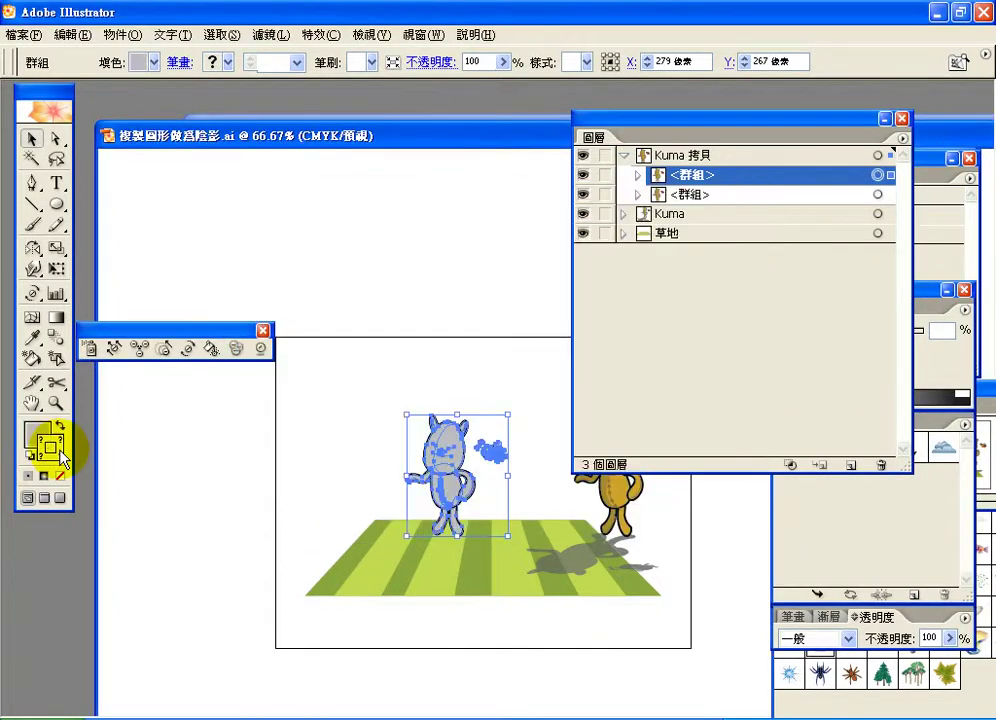
left_click(60, 477)
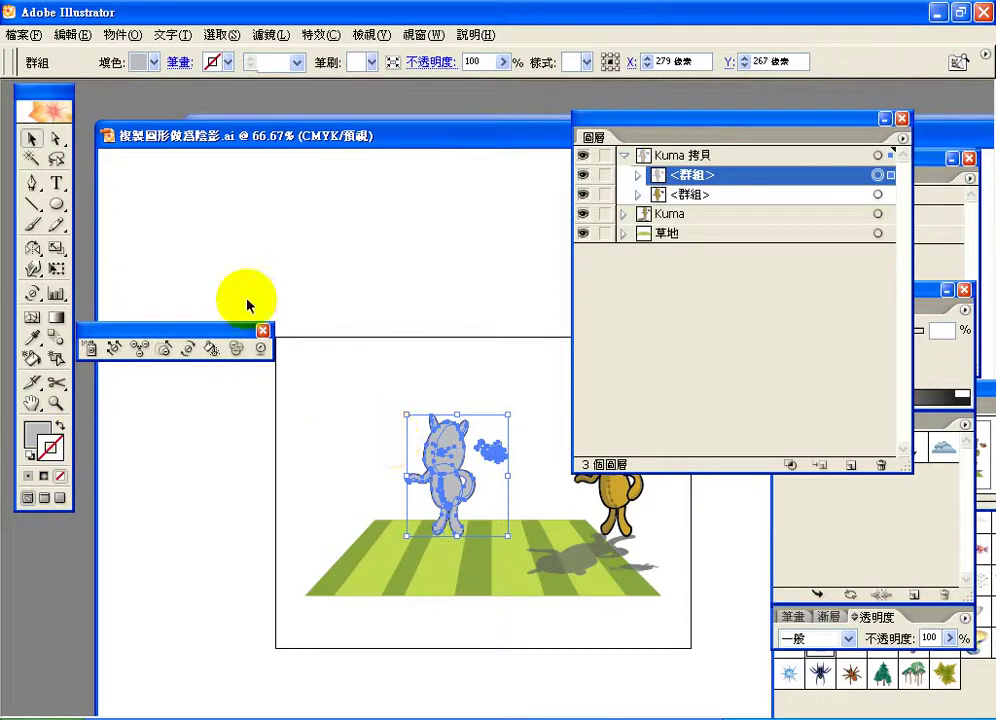
- Flip the gray bear copy downward below the feet and flatten it onto the grass, centred at about Y 131 pixels
key("ctrl+shift+a")
left_click(455, 433)
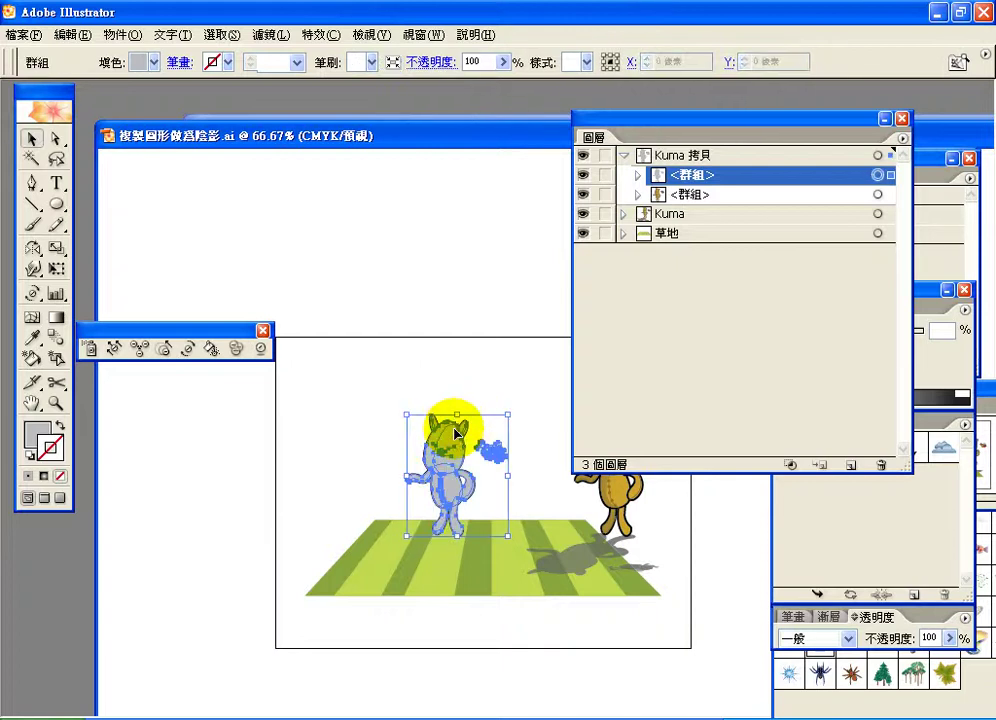
left_click_drag(455, 409, 444, 591)
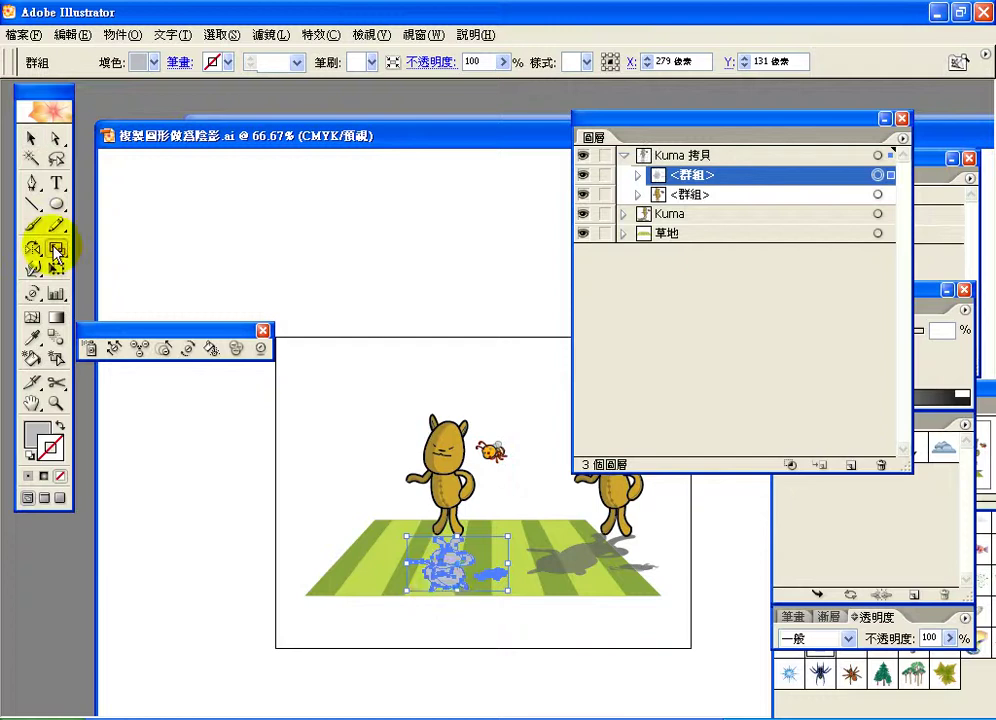
- Slant the flattened gray copy with the Shear tool so the shadow's head leans toward the grass's lower left
left_click(57, 252)
left_click_drag(57, 252, 140, 250)
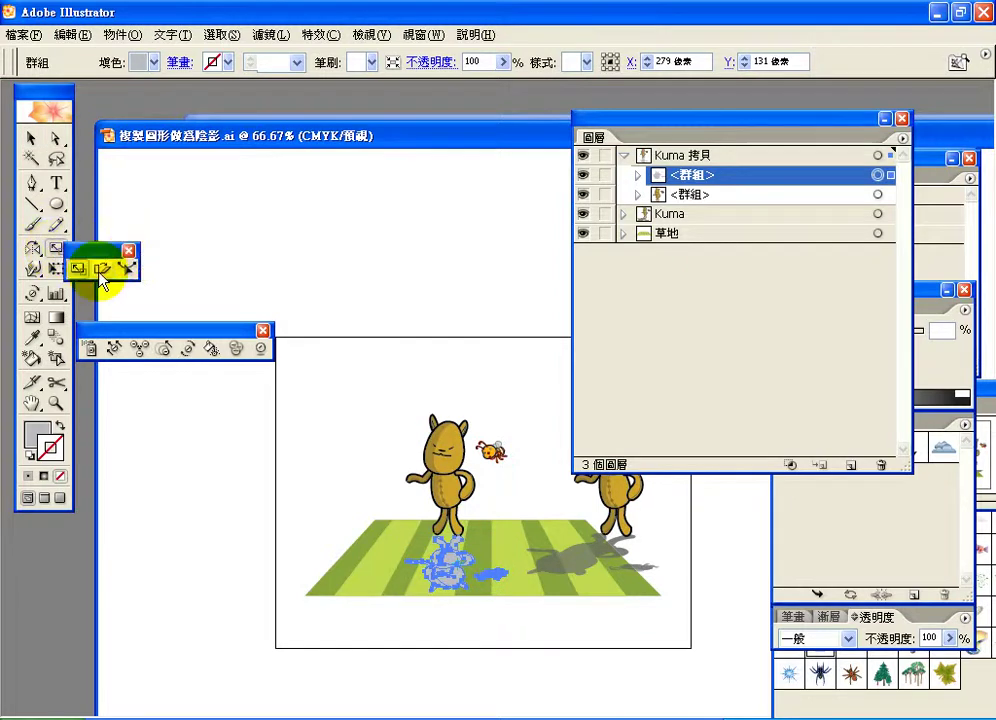
left_click_drag(446, 592, 426, 588)
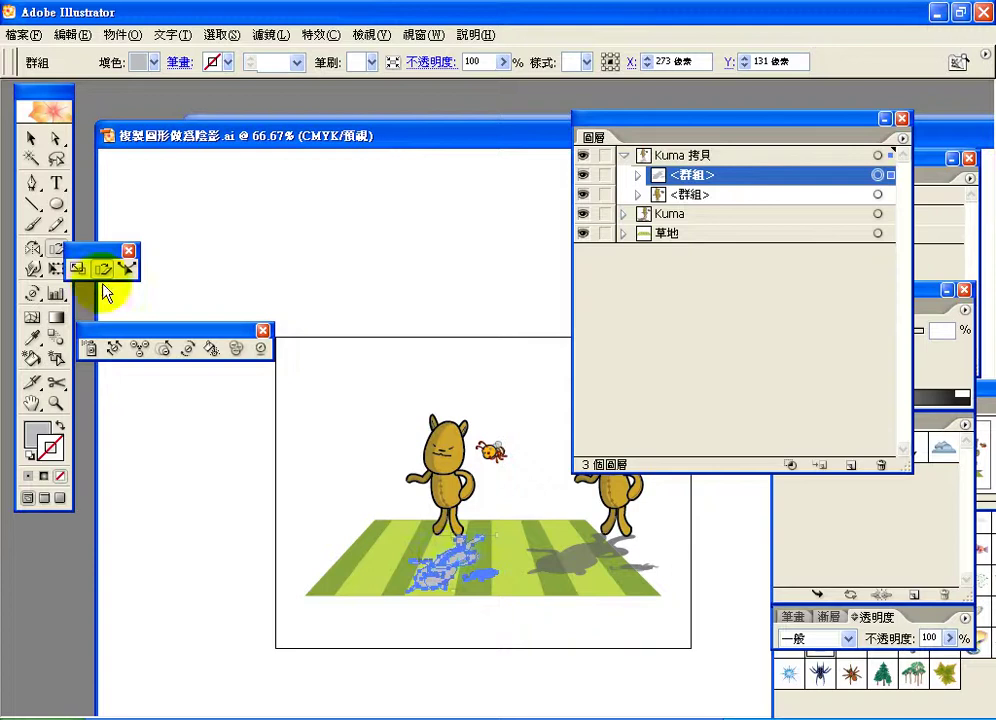
- Move the slanted shadow to about X 235, Y 134 pixels so it starts at the bear's feet, and deselect it
left_click(31, 139)
left_click(372, 532)
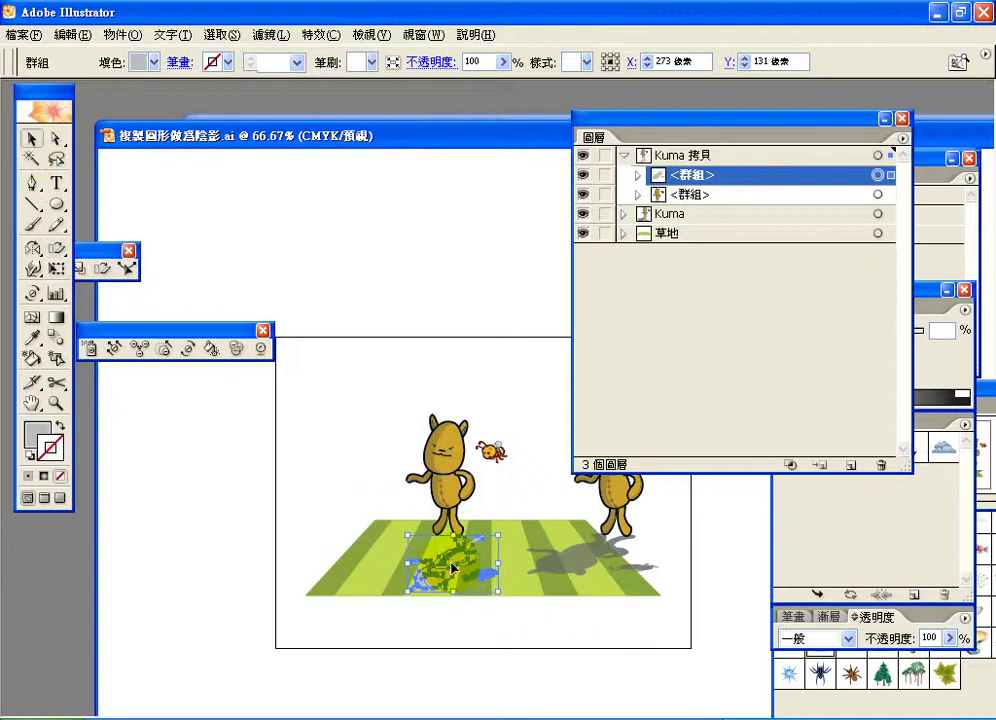
left_click(436, 563)
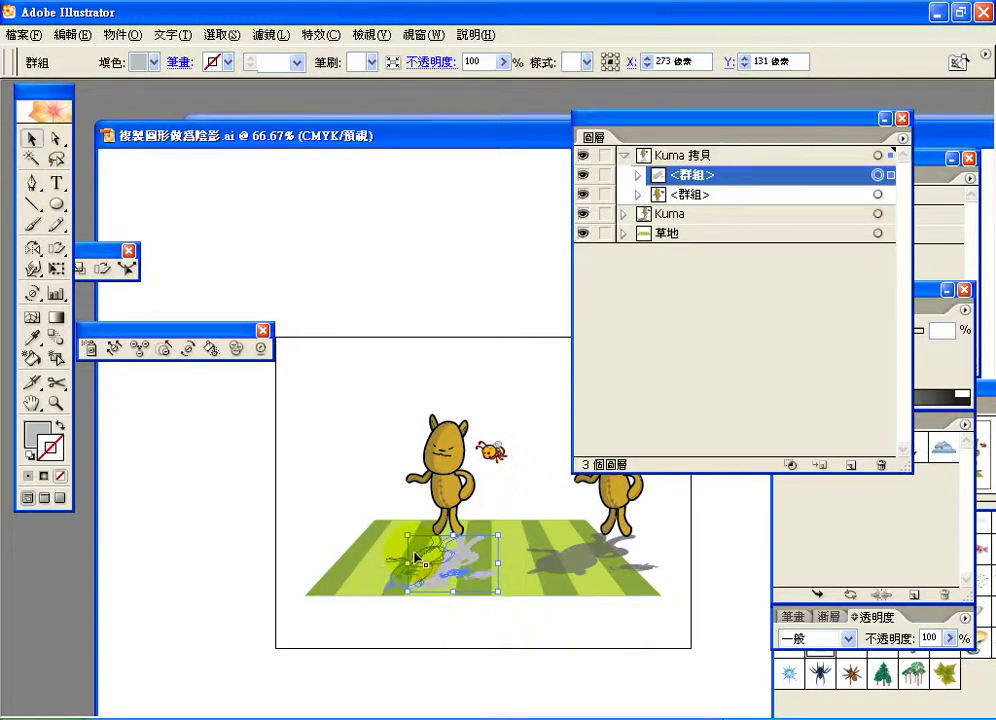
left_click(361, 706)
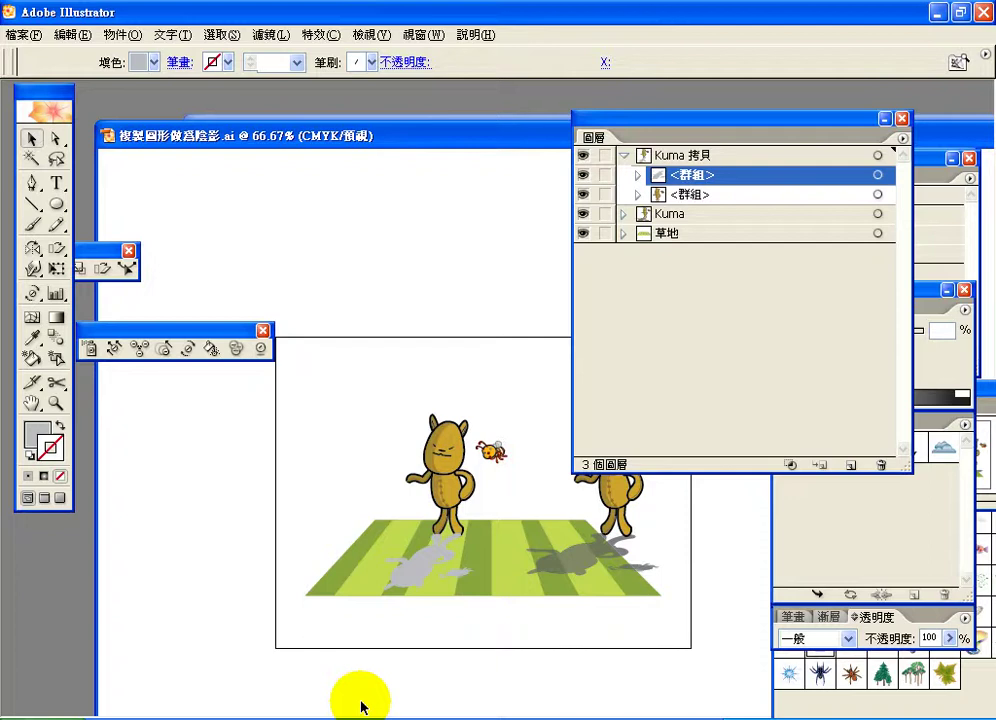
- Set the slanted gray shadow's opacity to 43% and deselect it
left_click(440, 550)
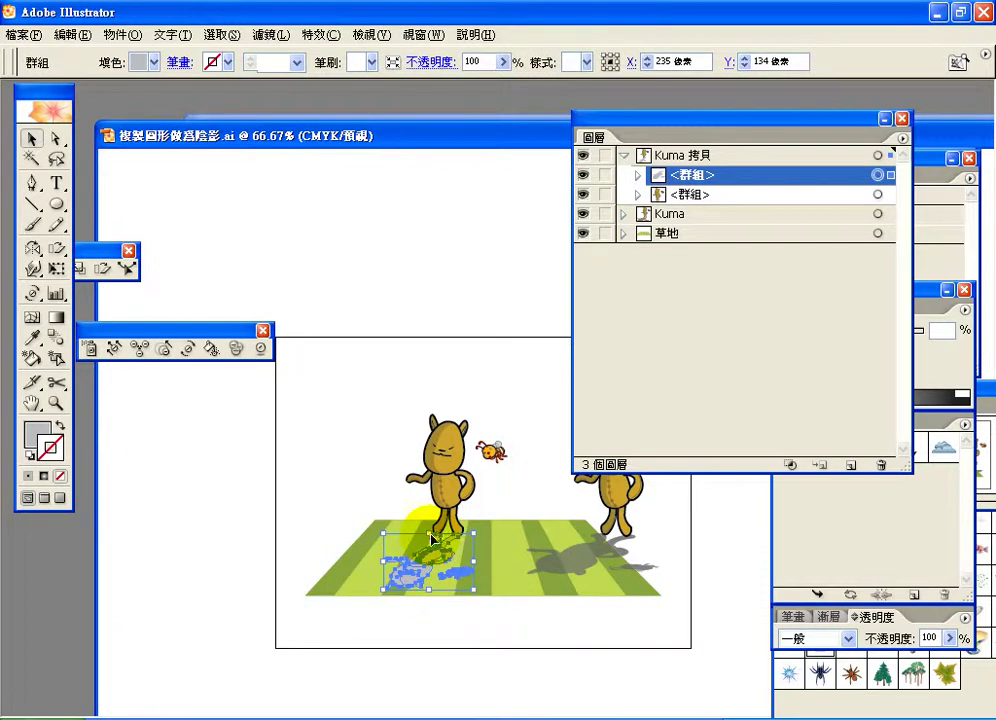
left_click_drag(436, 566, 436, 567)
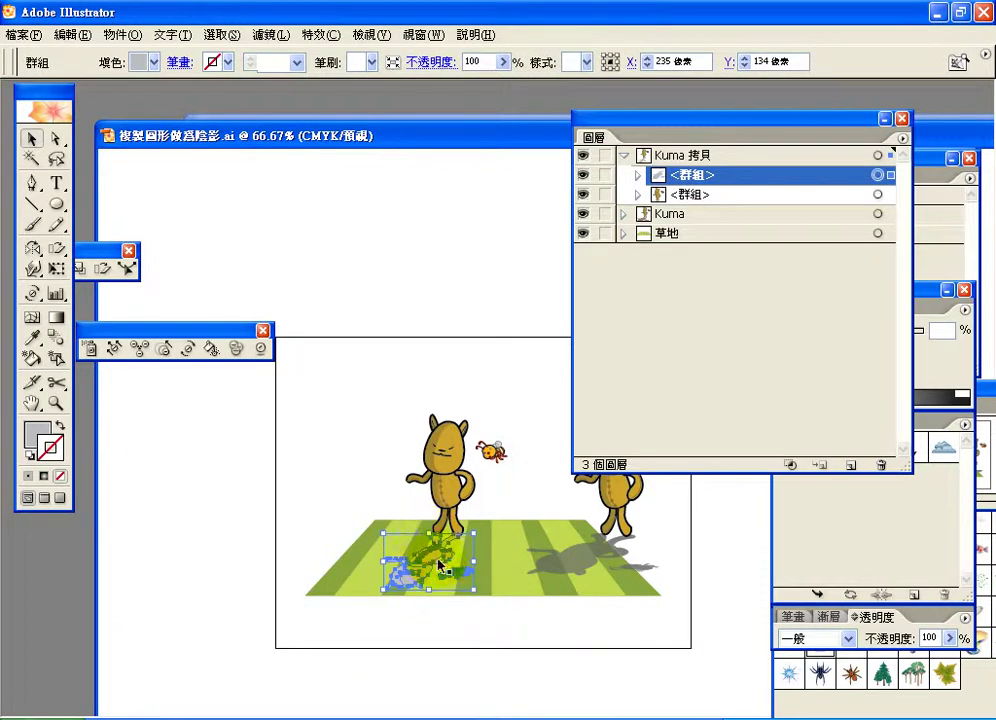
left_click(871, 528)
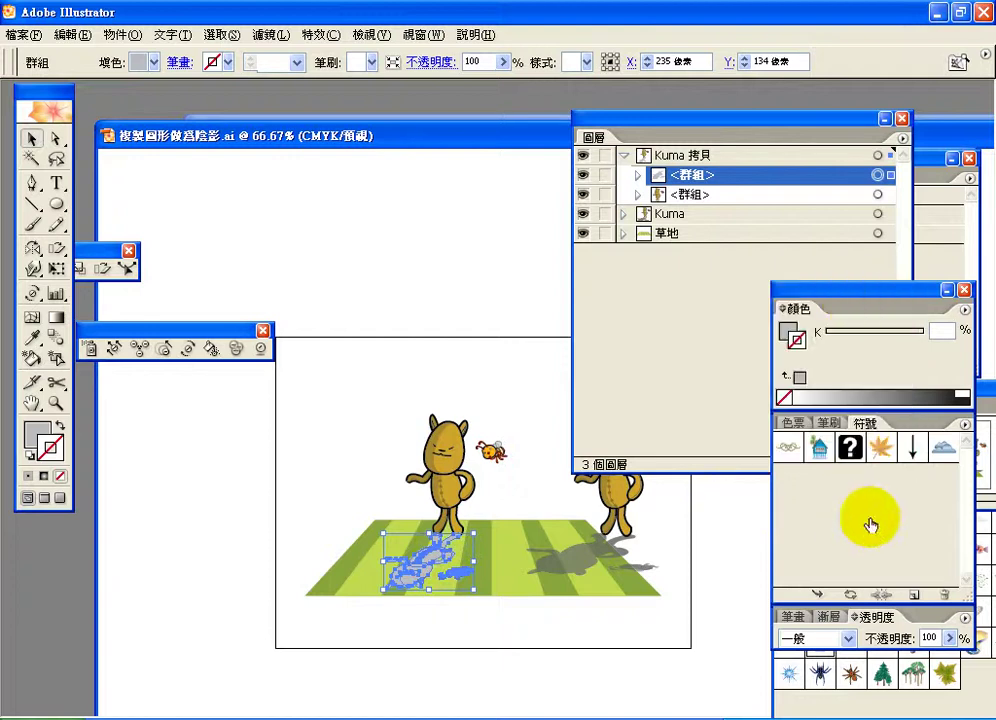
left_click_drag(637, 484, 778, 305)
left_click(845, 655)
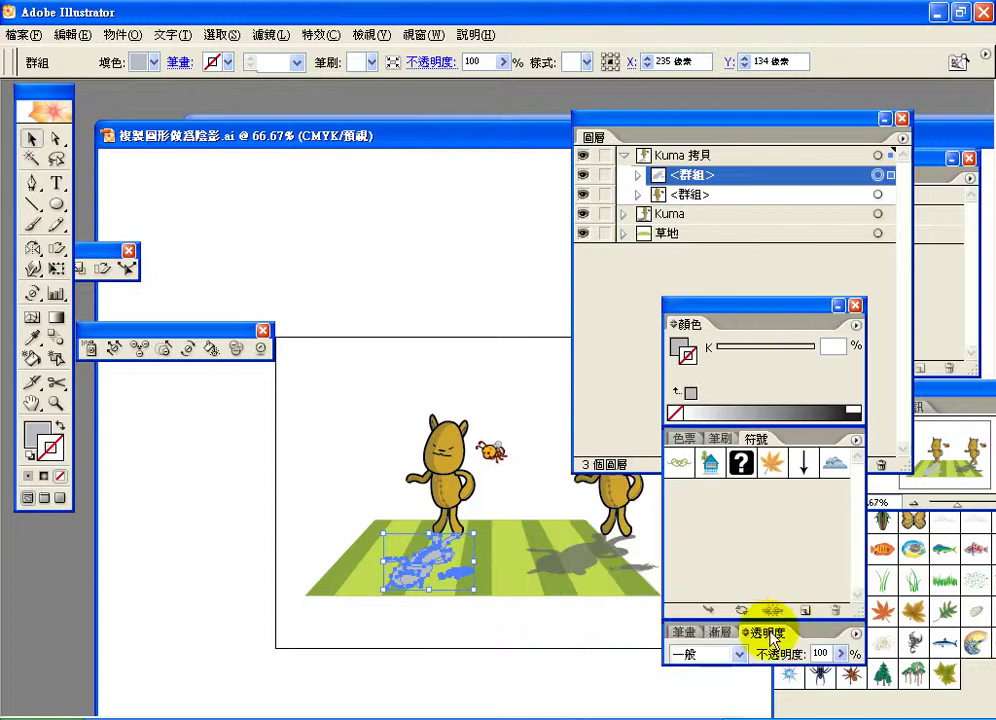
left_click(841, 653)
left_click_drag(842, 651, 786, 683)
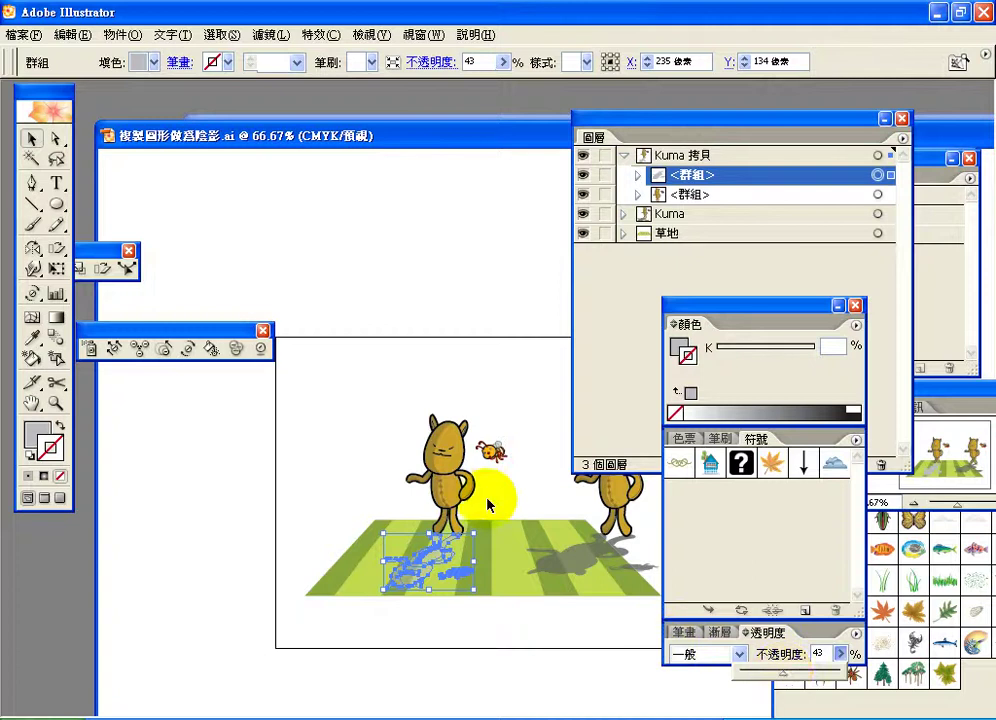
left_click(432, 587)
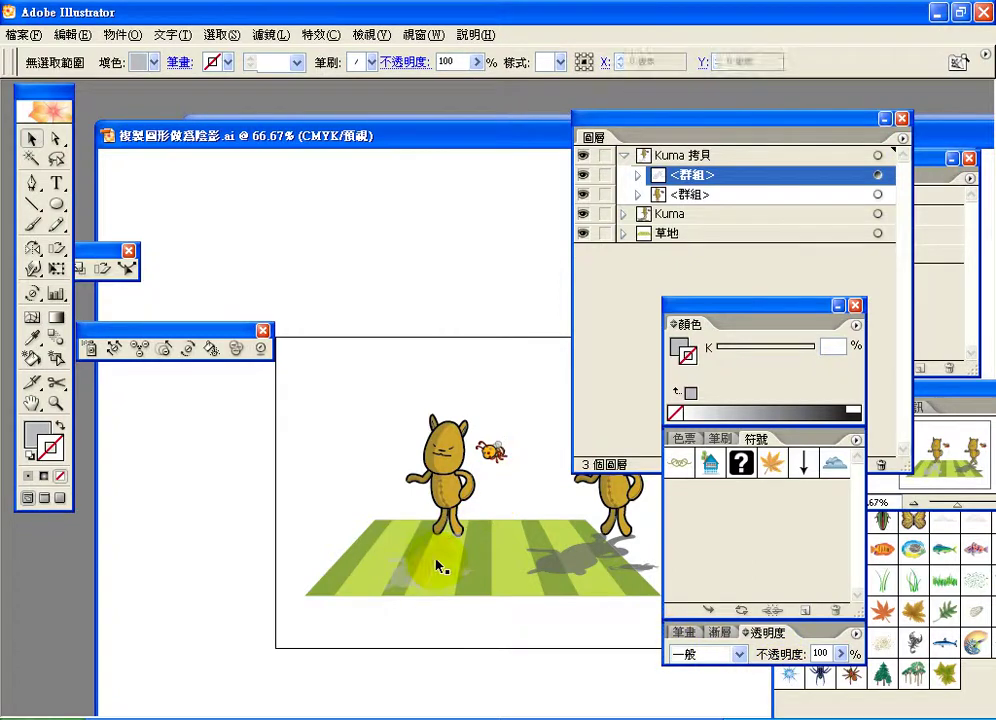
- Set the opacity of the gray shadow on the grass to 61%
left_click(432, 580)
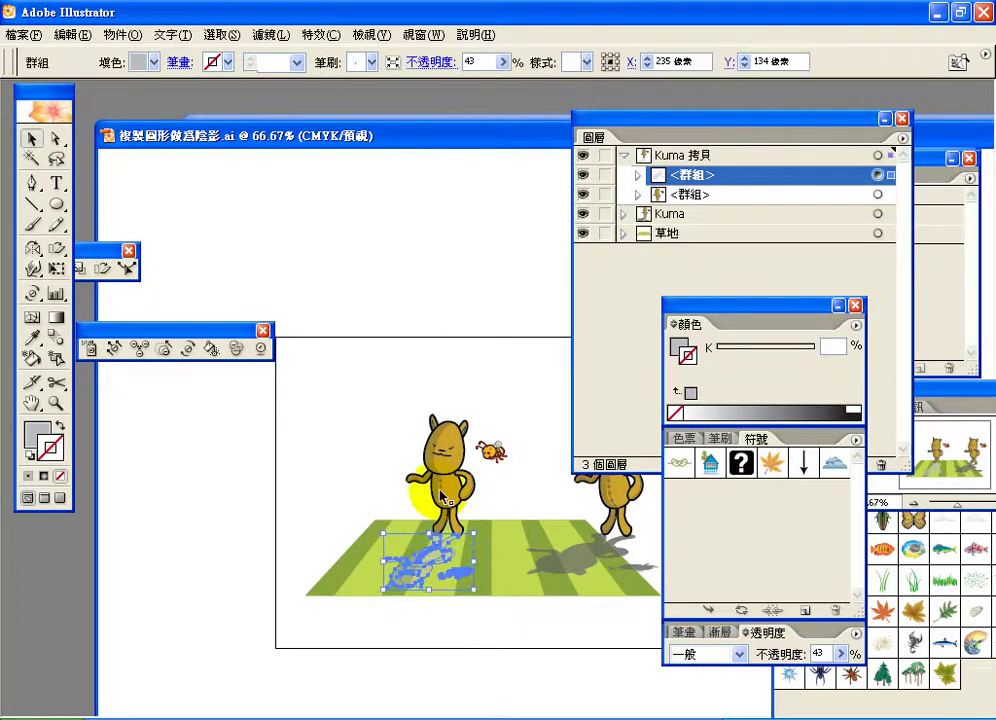
left_click(840, 653)
left_click_drag(783, 678, 805, 682)
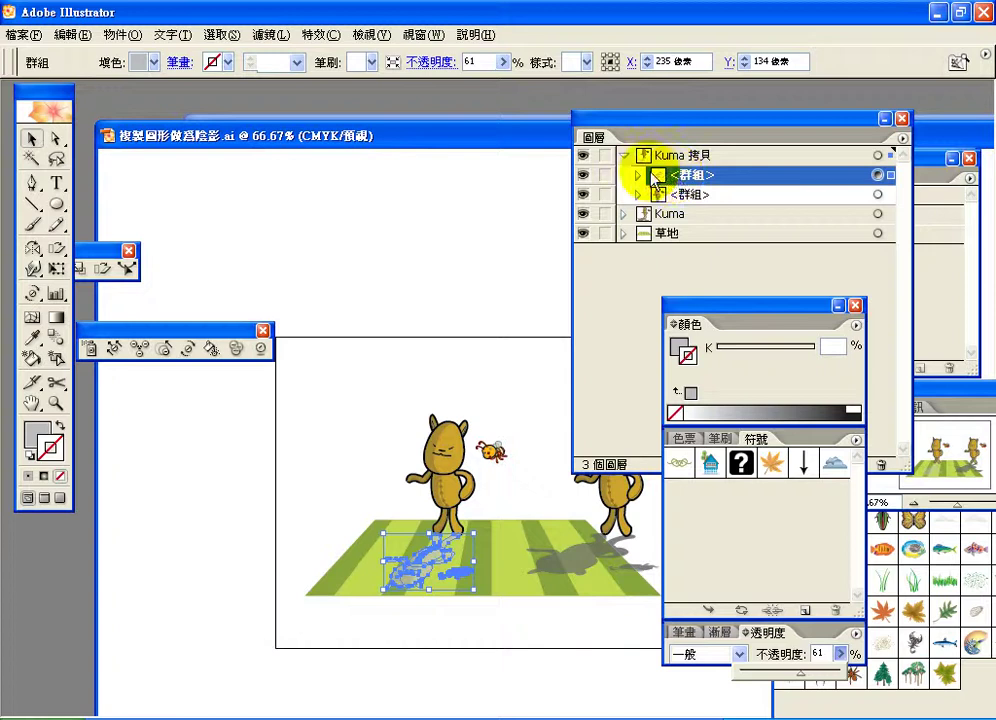
- Move the shadow group beneath the bear group within the Kuma 拷貝 layer so the shadow lies behind the bear's feet
left_click_drag(647, 175, 664, 200)
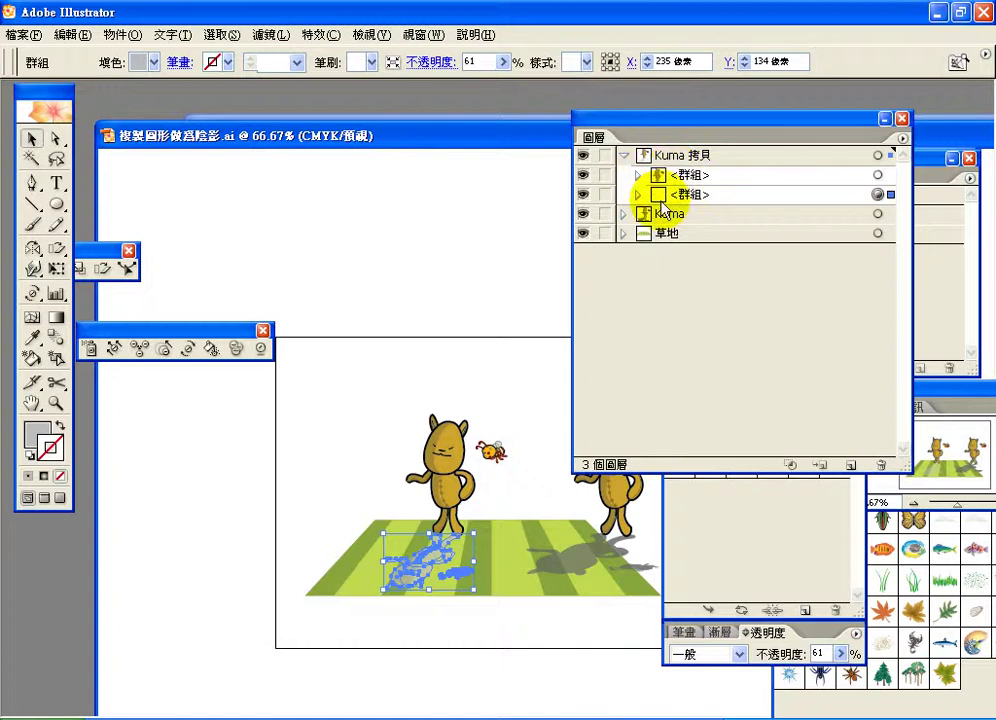
left_click(520, 443)
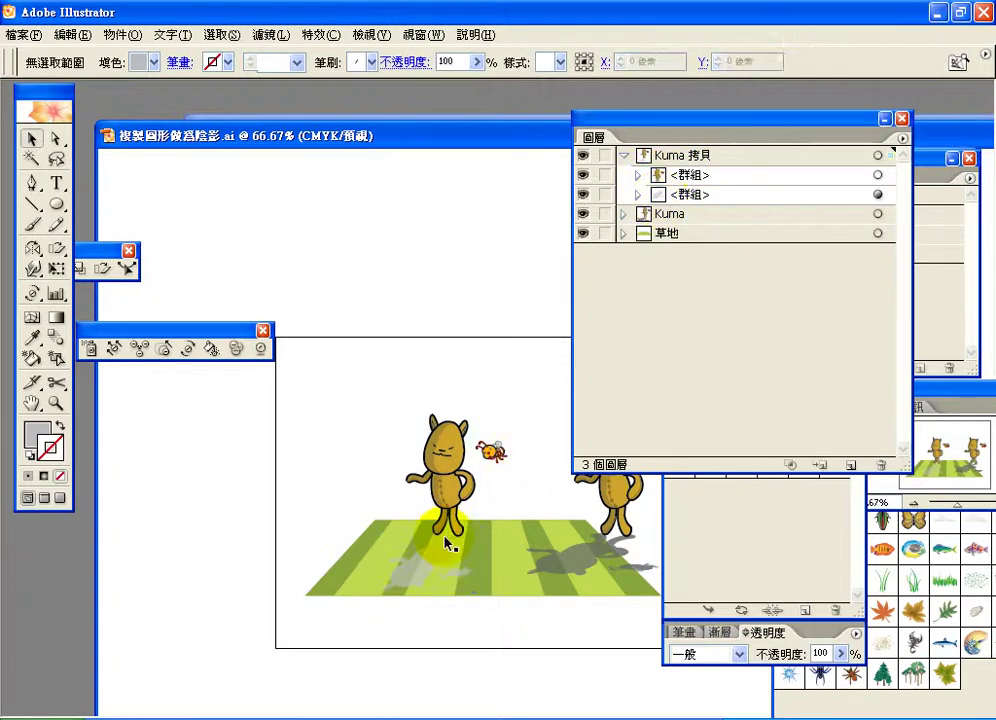
left_click(432, 494)
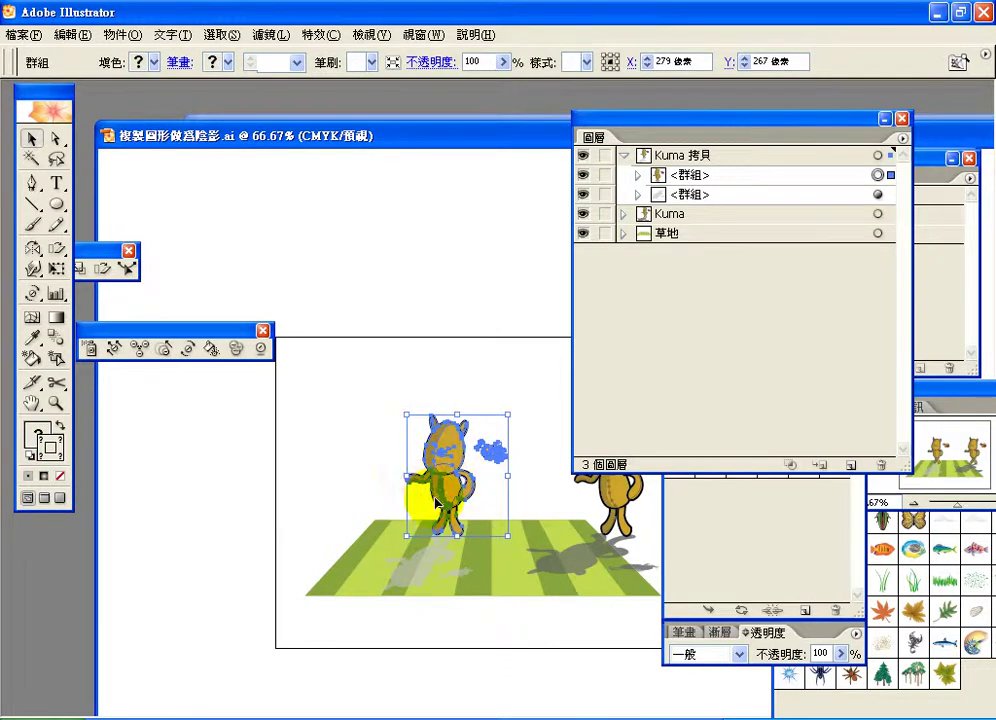
- Enlarge the shadow slightly with Free Transform, placing it at about X 232, Y 138 pixels
left_click(431, 569)
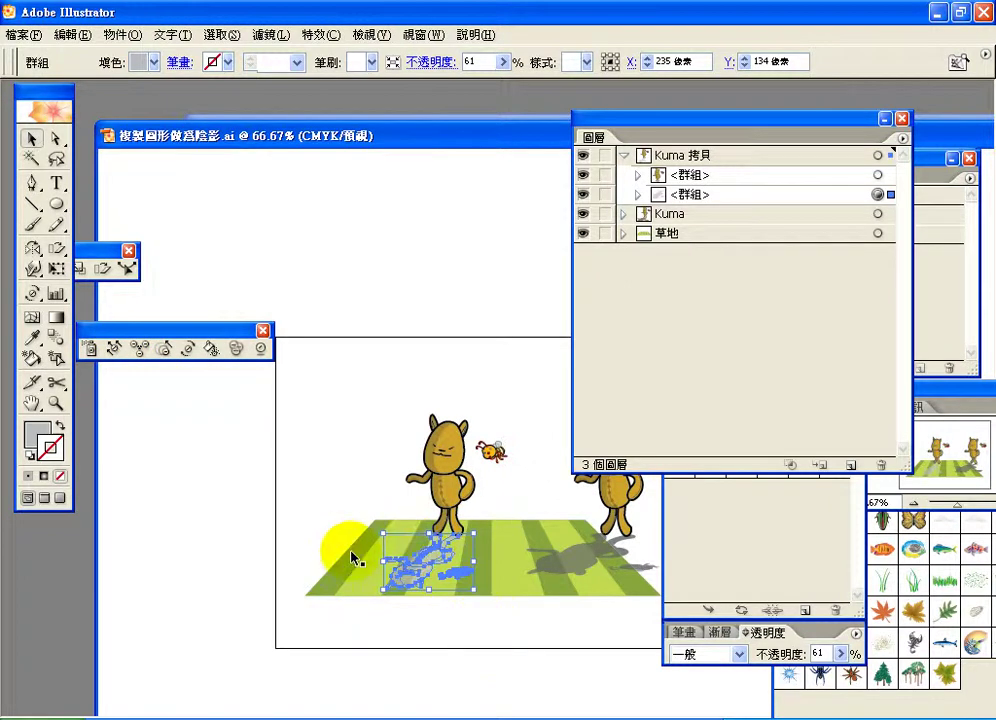
left_click(57, 268)
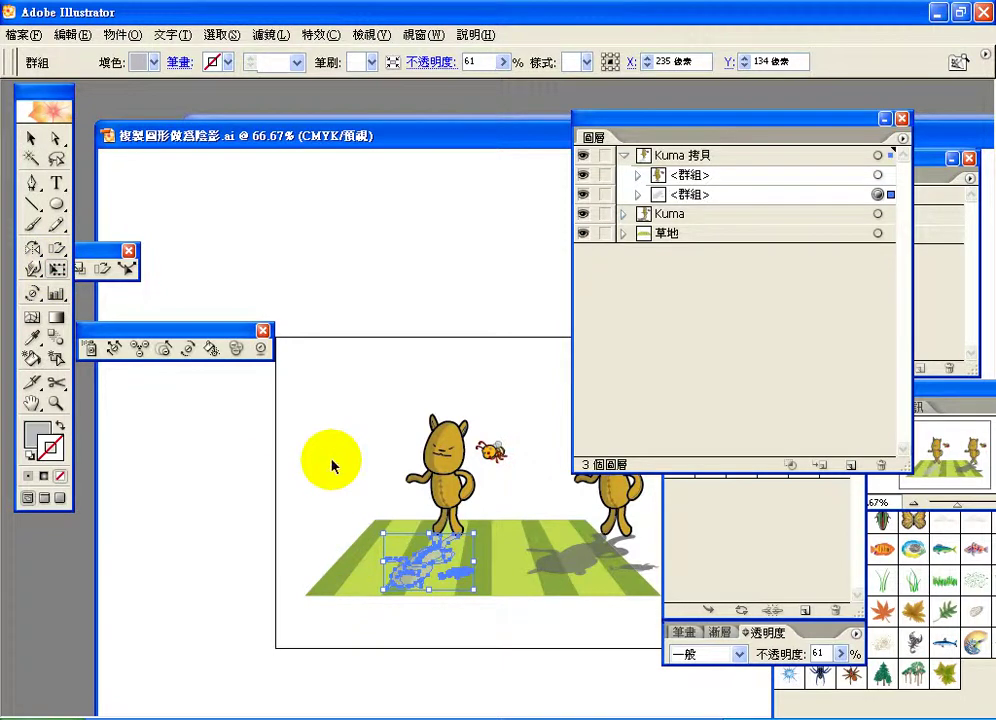
left_click_drag(383, 533, 376, 520)
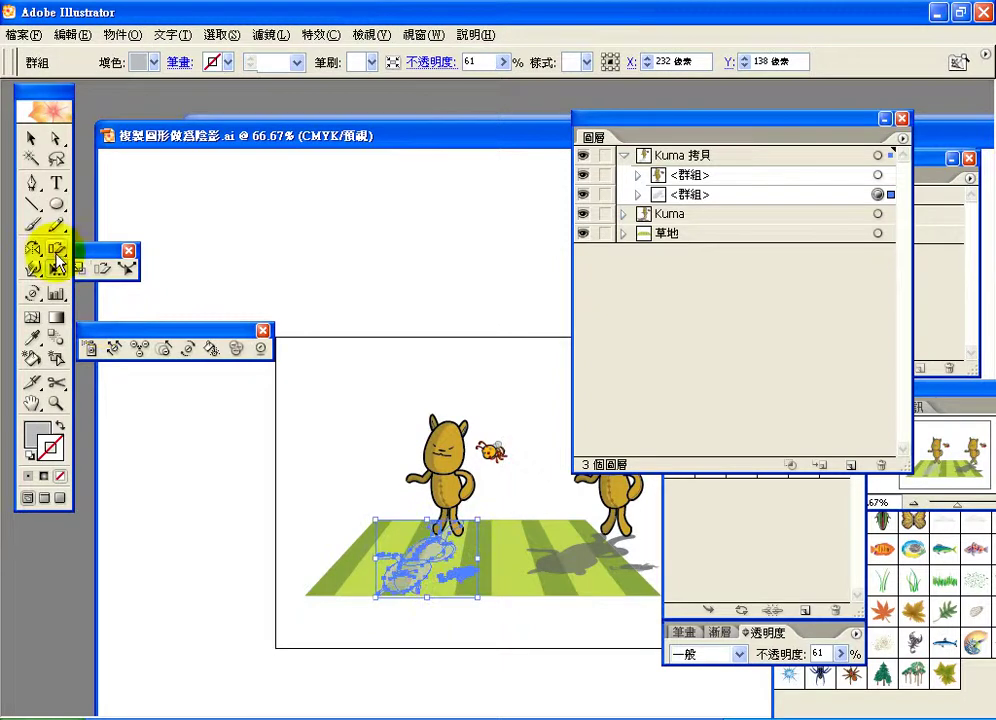
left_click_drag(57, 248, 78, 252)
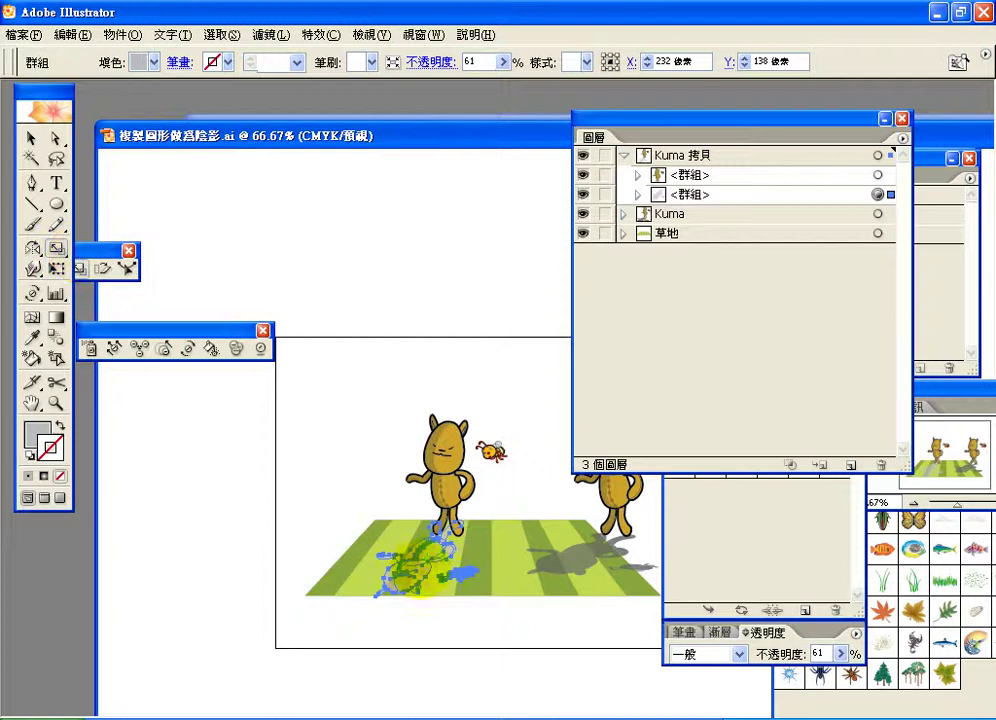
left_click_drag(386, 557, 377, 596)
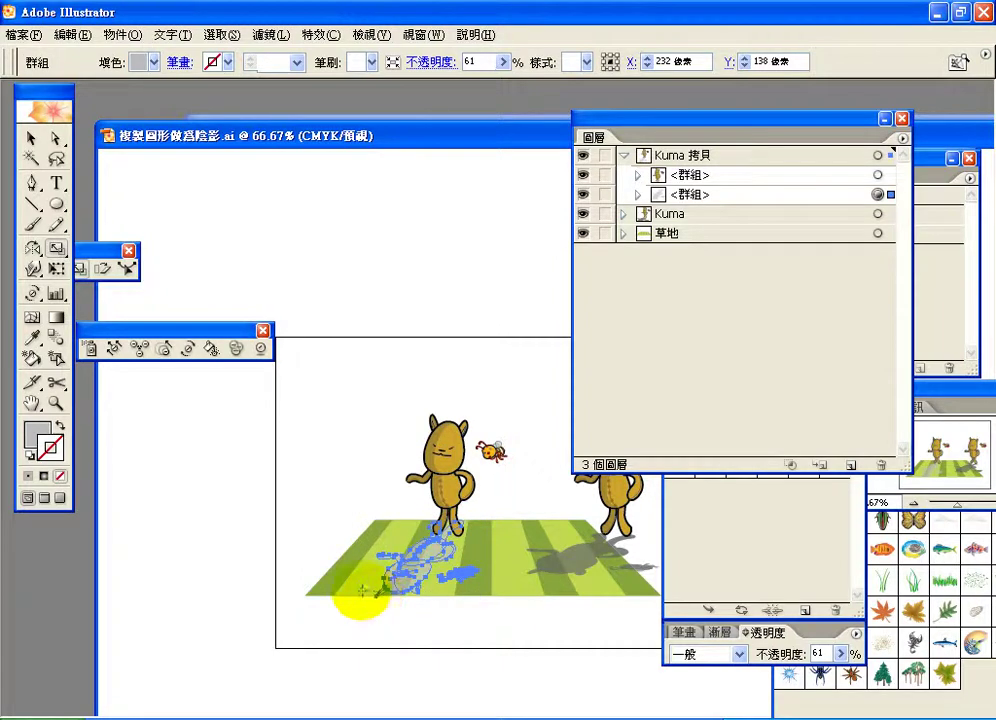
left_click(362, 589, "alt")
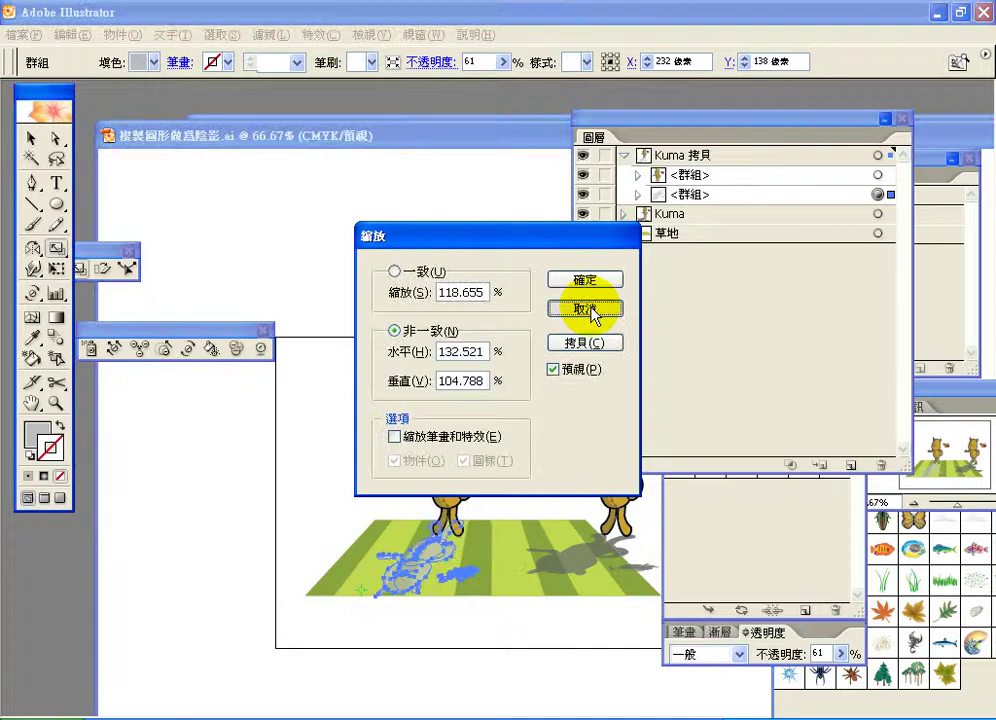
left_click(592, 310)
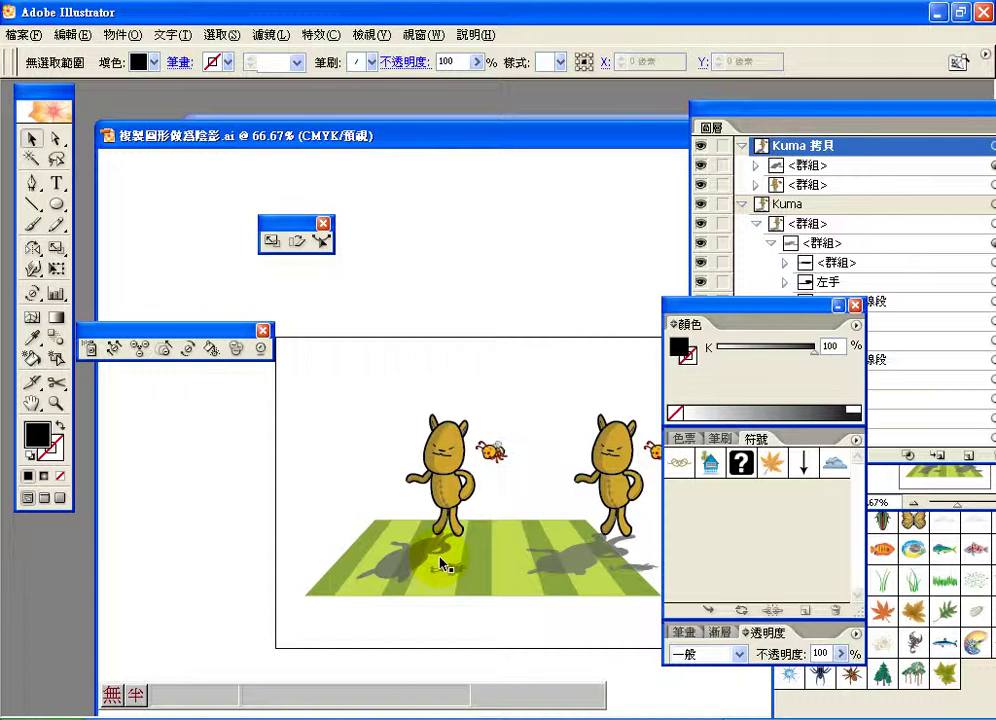
- Check the left bear's black shadow by selecting and deselecting it, and switch to the Windows Explorer window
left_click(411, 560)
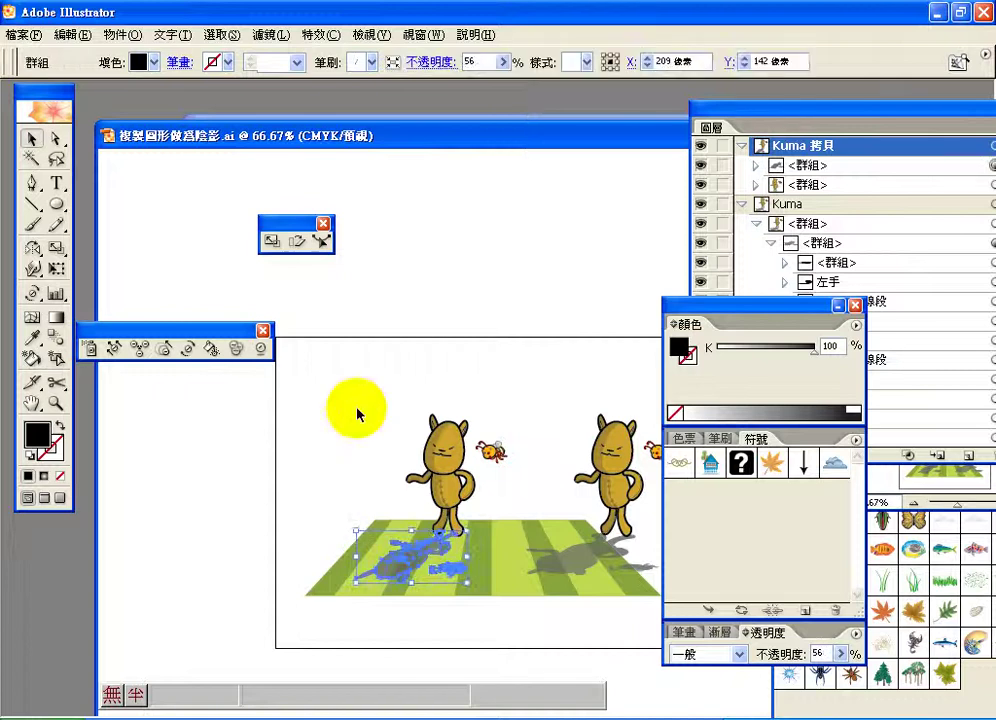
left_click(370, 421)
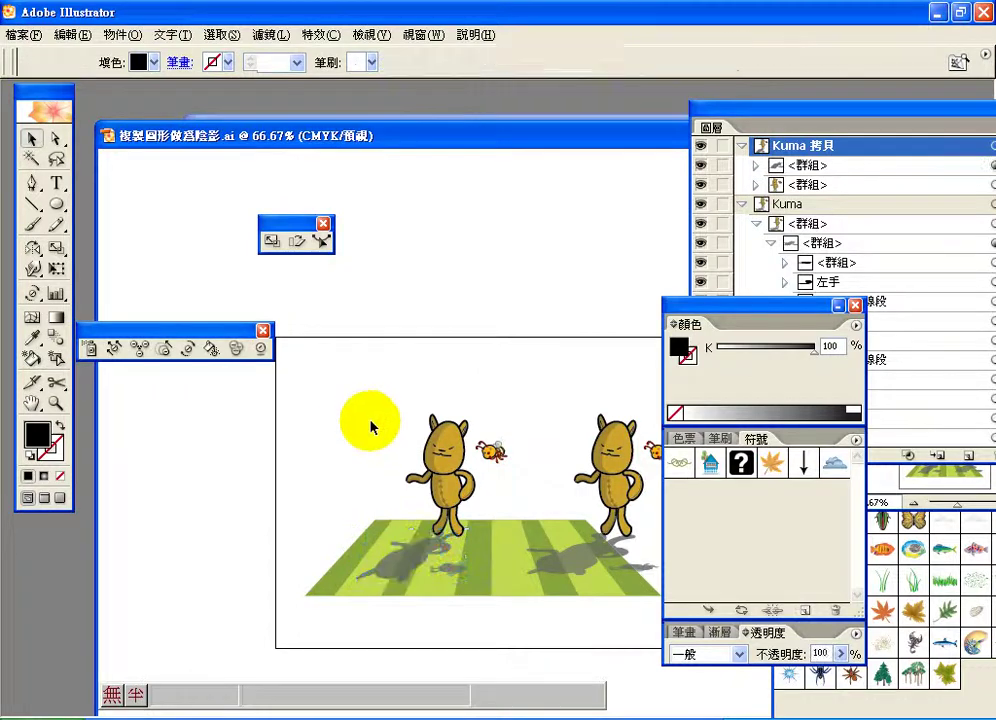
left_click(525, 716)
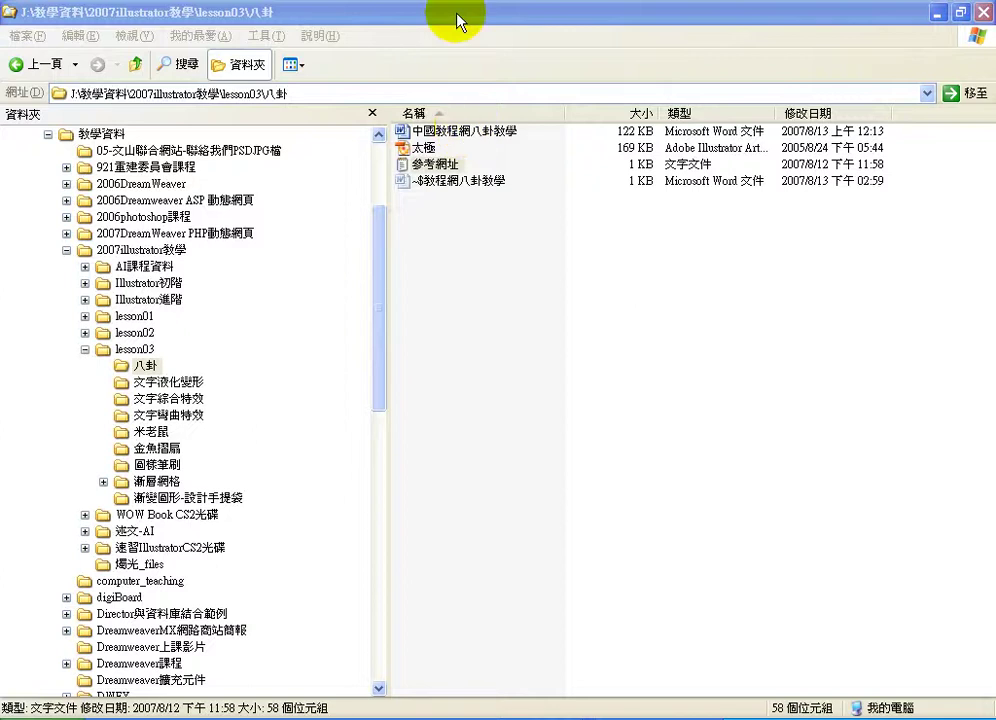